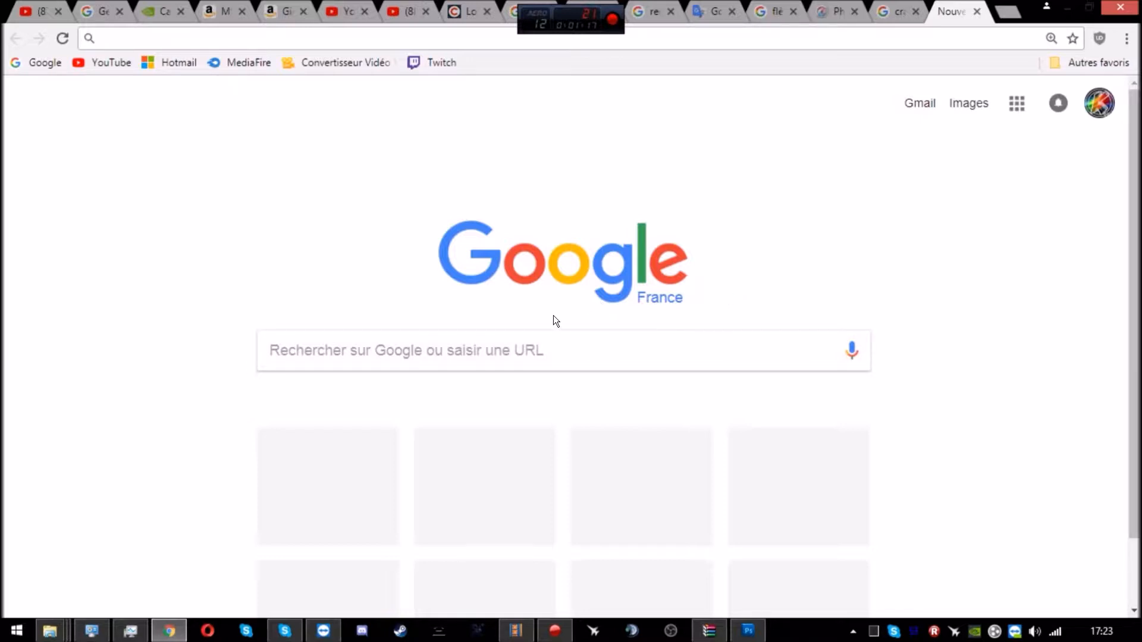
Step: Bring up the Task Manager on its list of startup programs and move its window to the middle of the screen
left_click(123, 629)
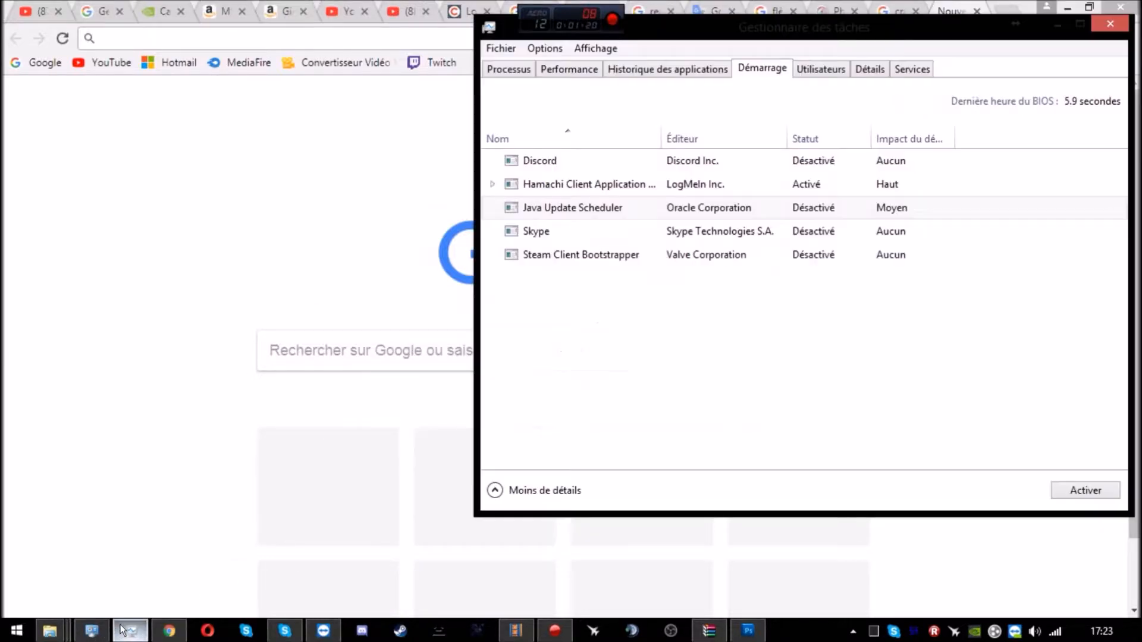
right_click(795, 627)
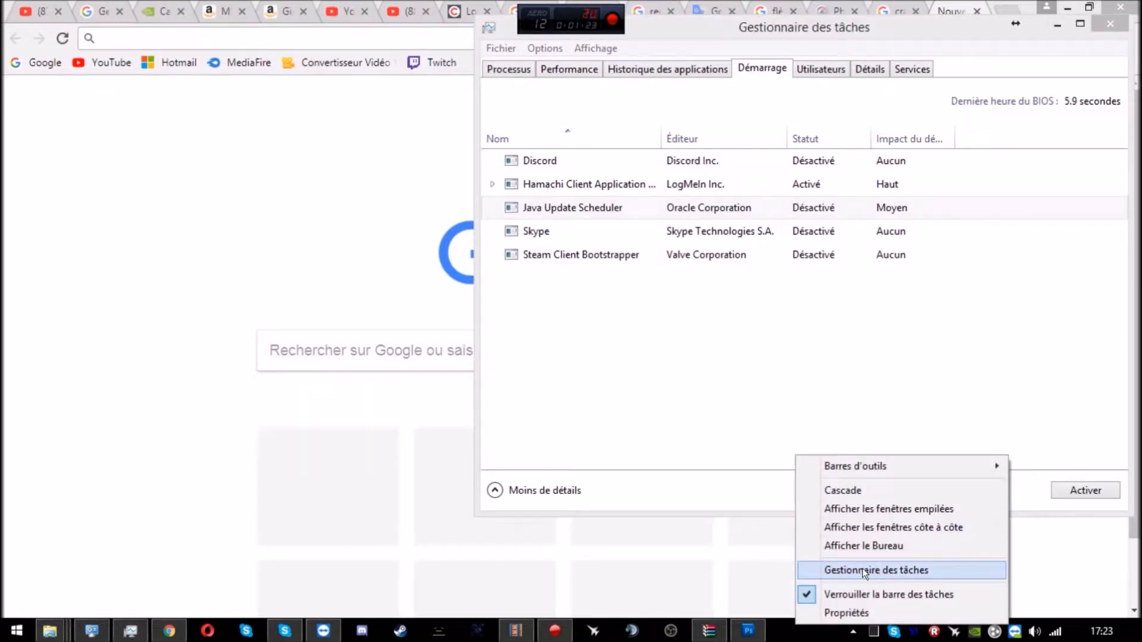
left_click(803, 632)
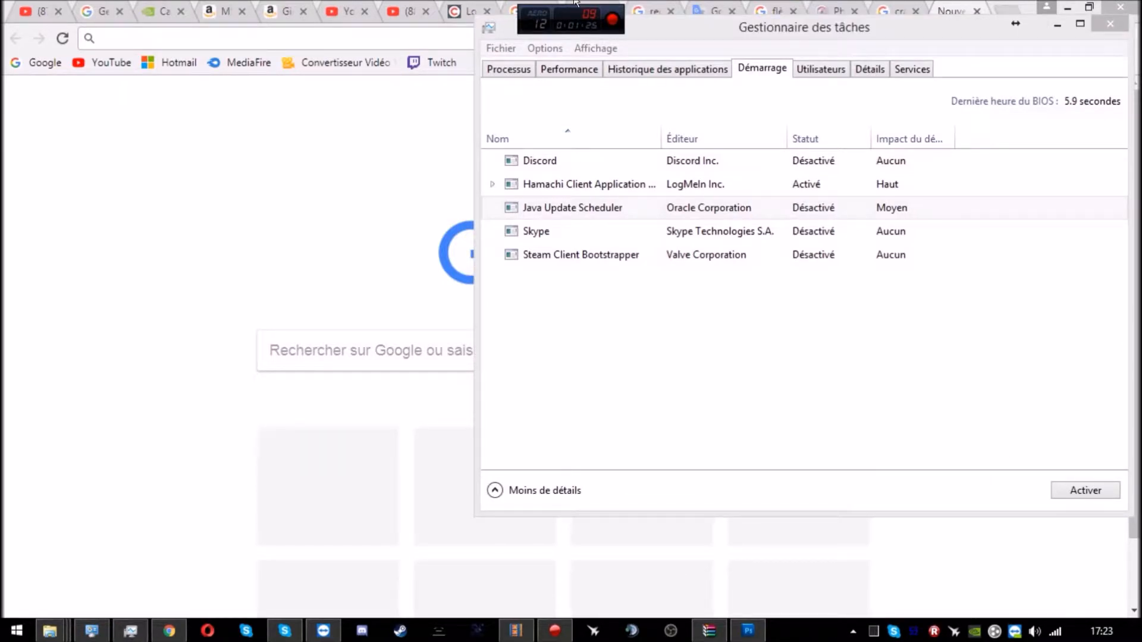
left_click_drag(881, 21, 615, 85)
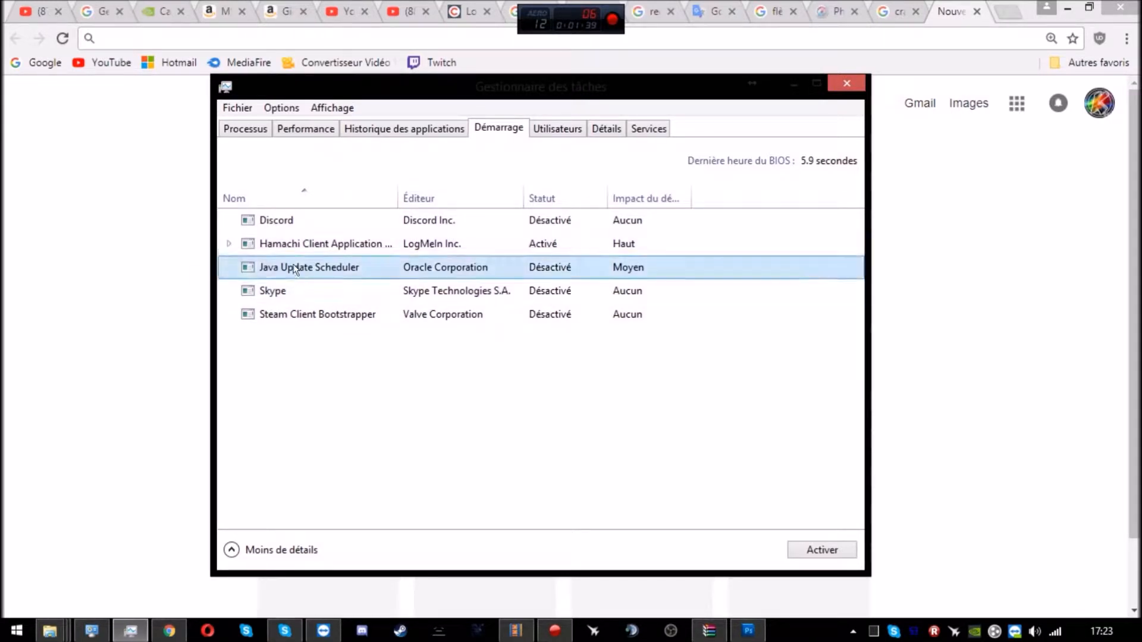
Step: Examine the startup entries, including Discord, Java Update Scheduler, Skype, Steam and Hamachi, and widen the startup impact column
left_click(283, 229)
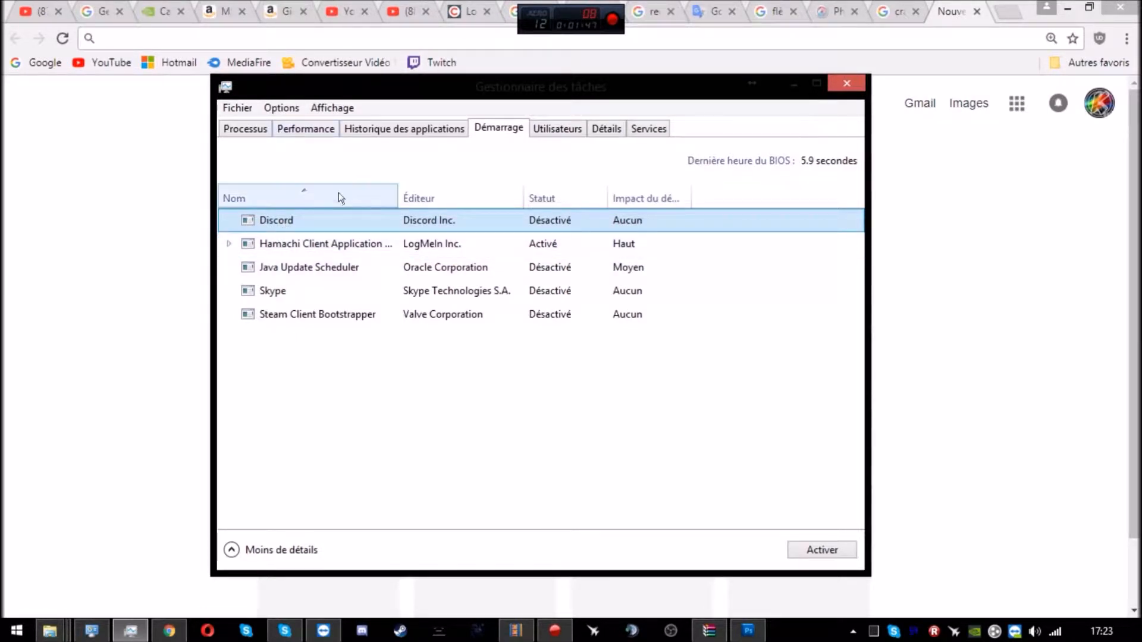
left_click(281, 269)
left_click(283, 295)
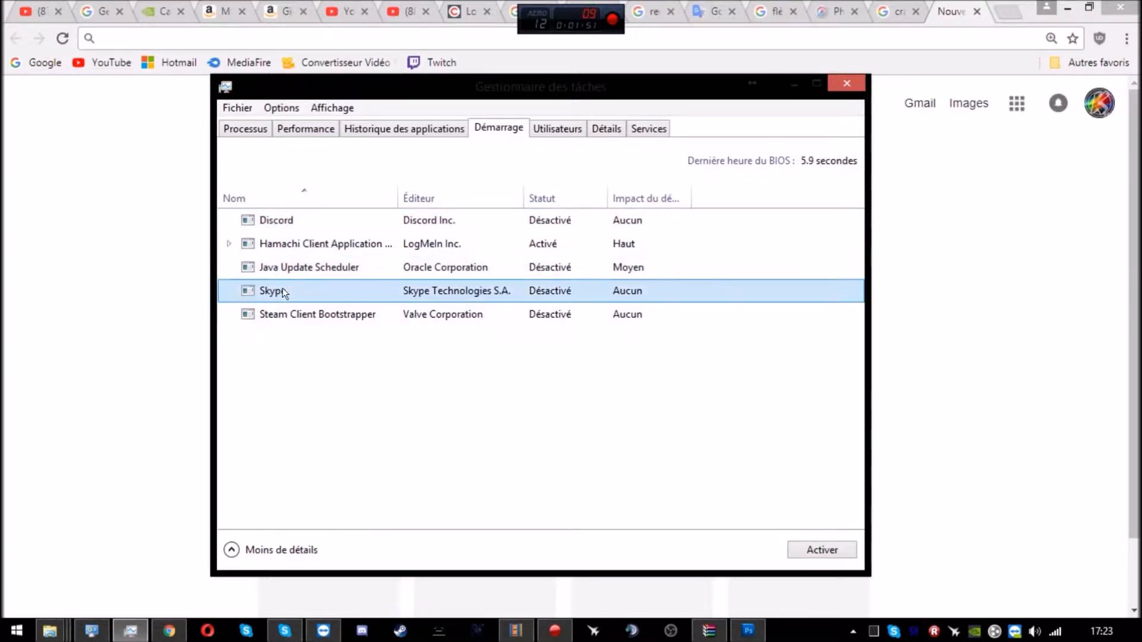
left_click(263, 314)
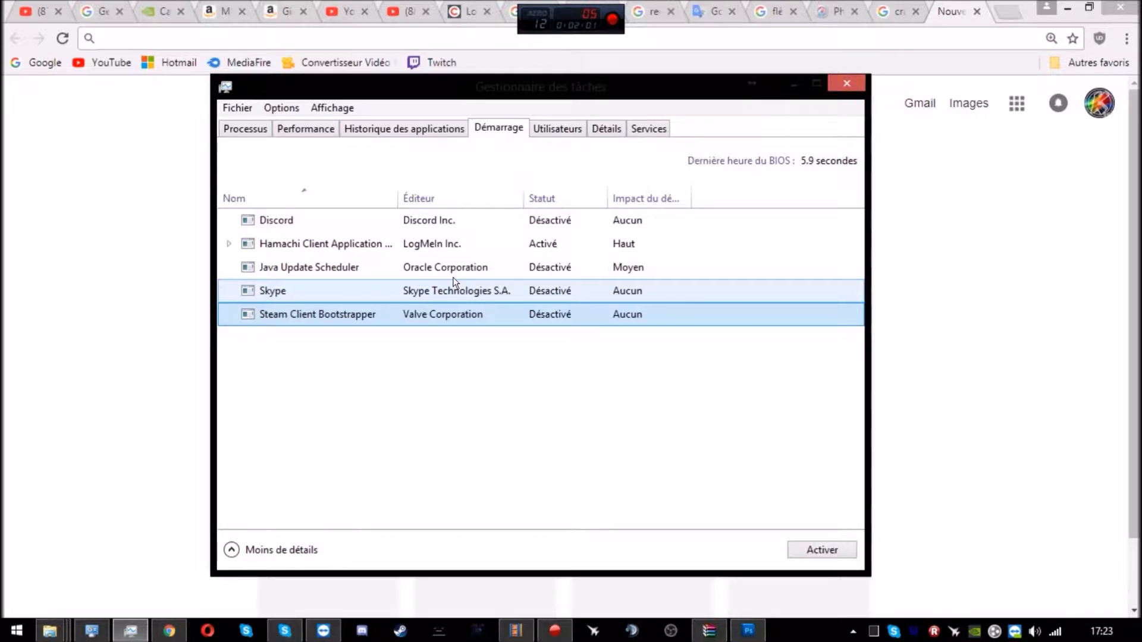
left_click(319, 220)
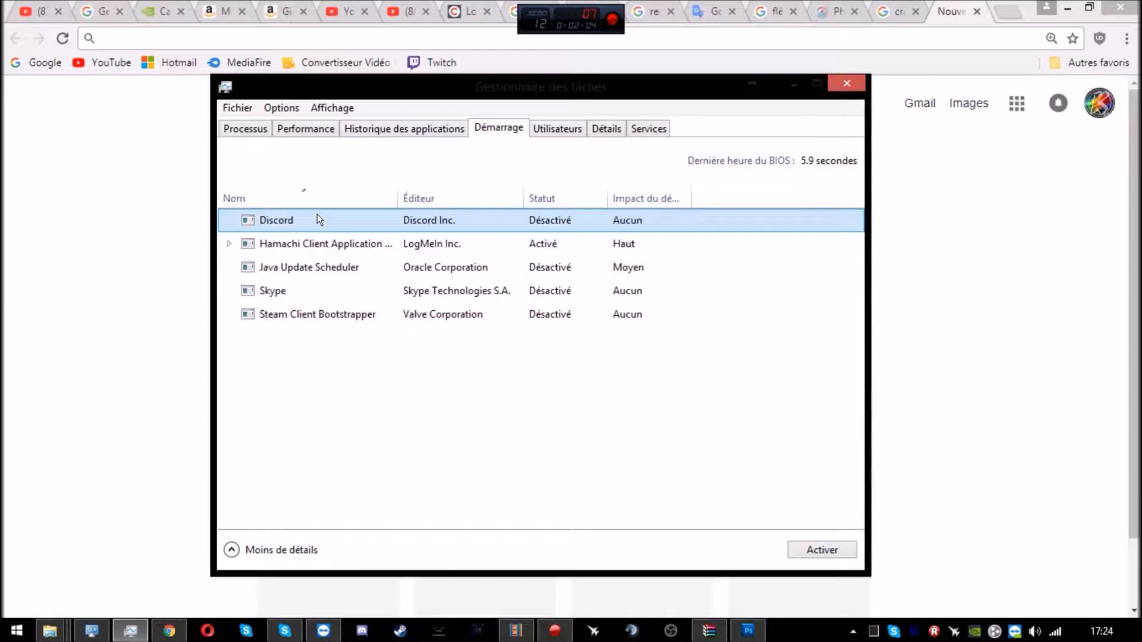
left_click(287, 245)
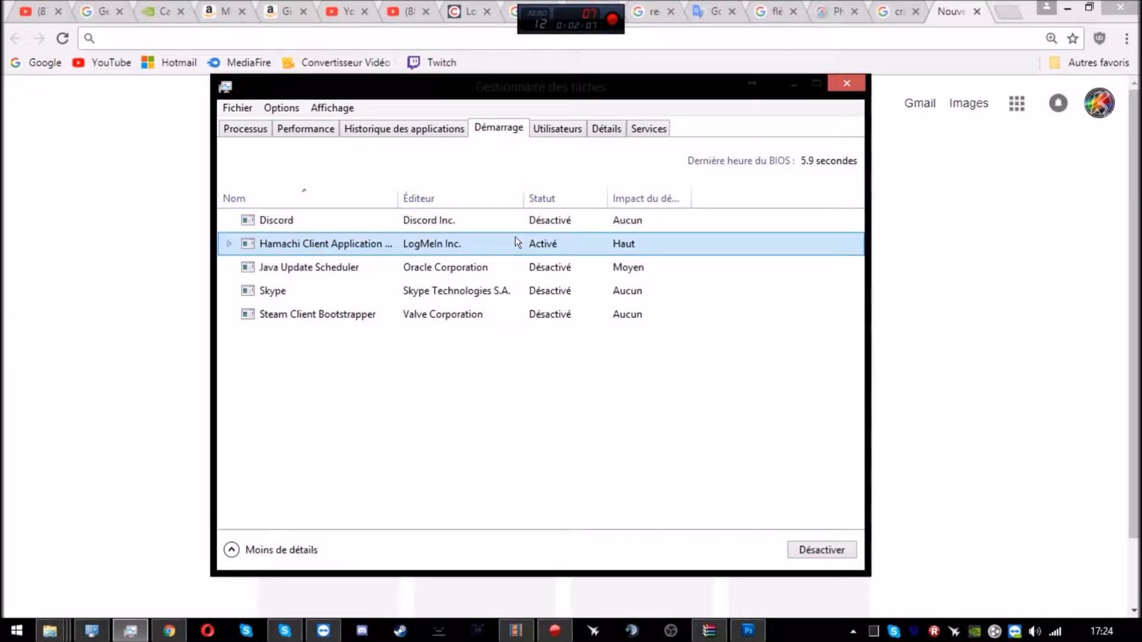
left_click_drag(691, 197, 726, 194)
left_click(659, 246)
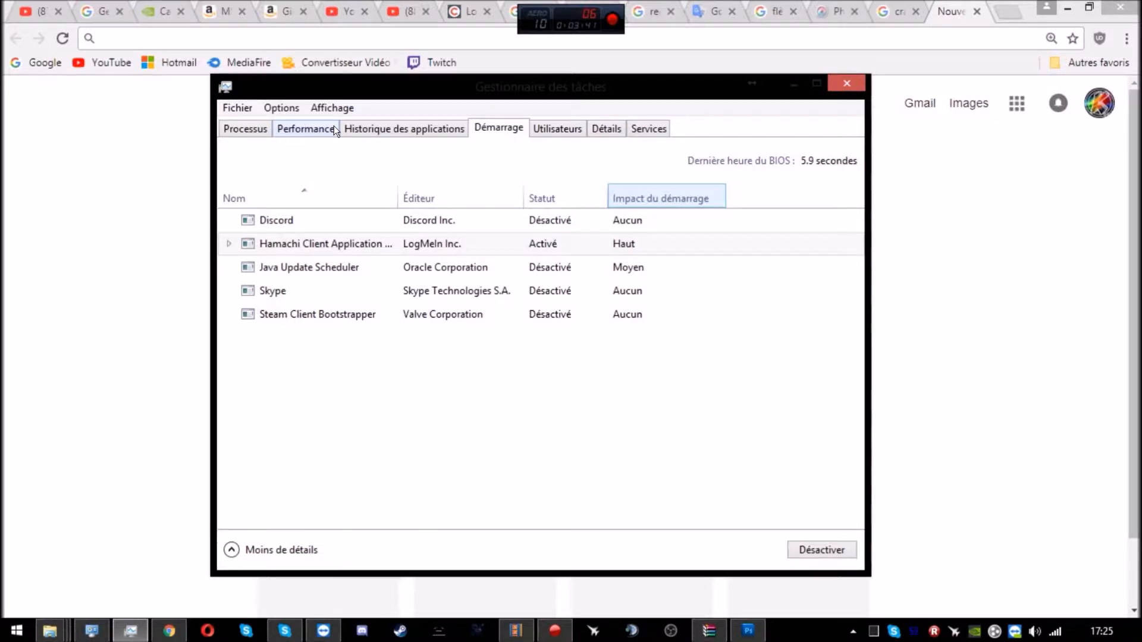
Step: Run msconfig from the Windows Run dialog and authorise the System Configuration utility to make changes
key("super+r")
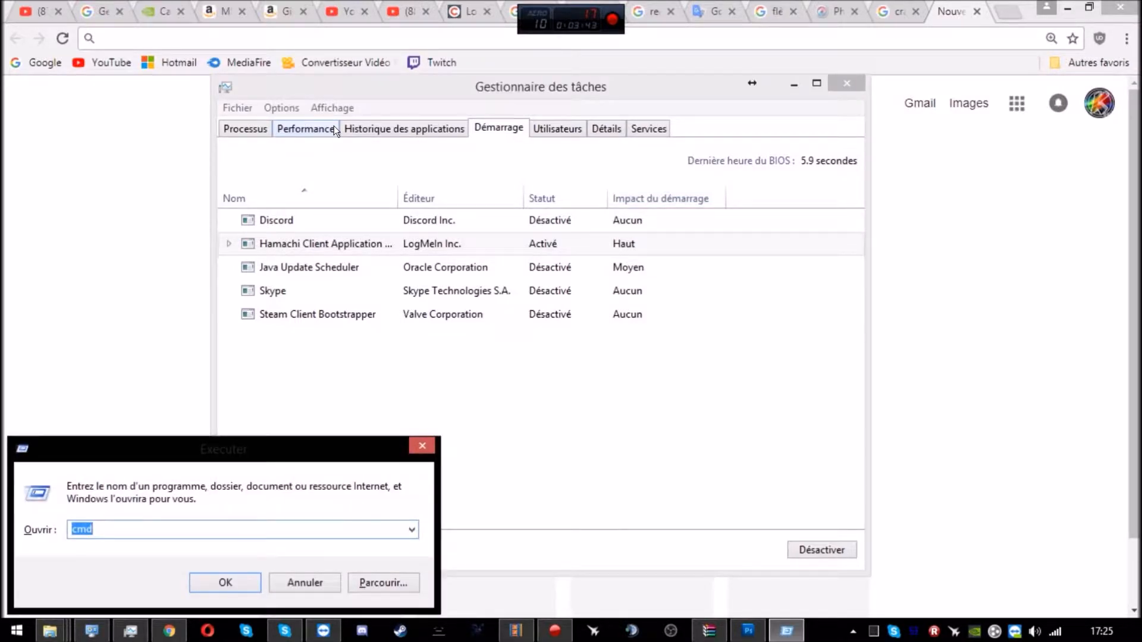
left_click(419, 98)
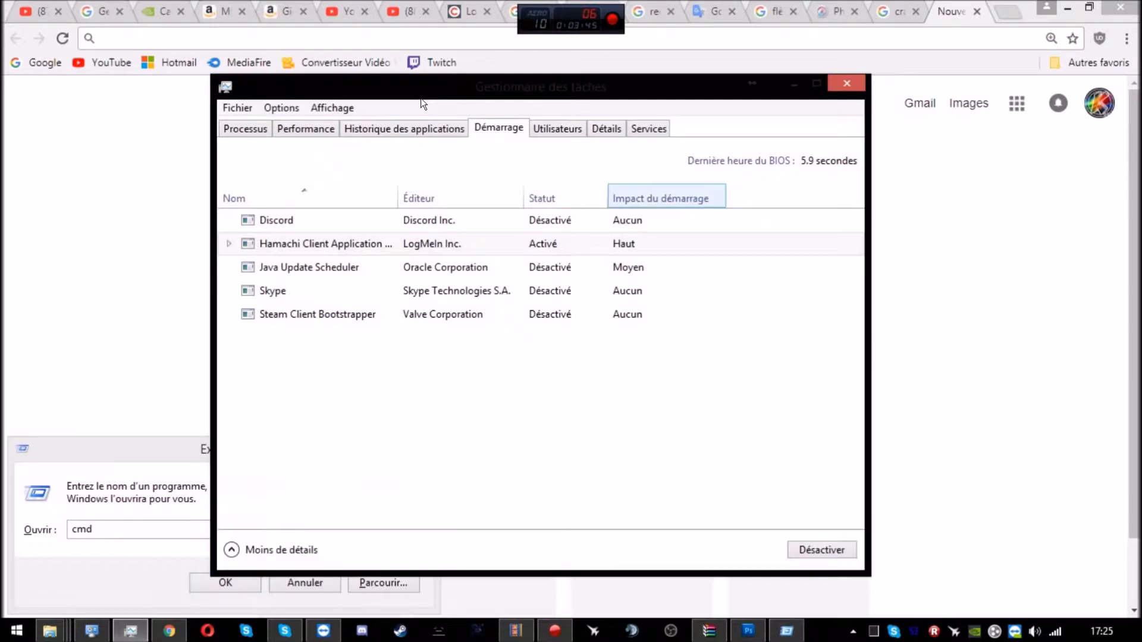
left_click(238, 108)
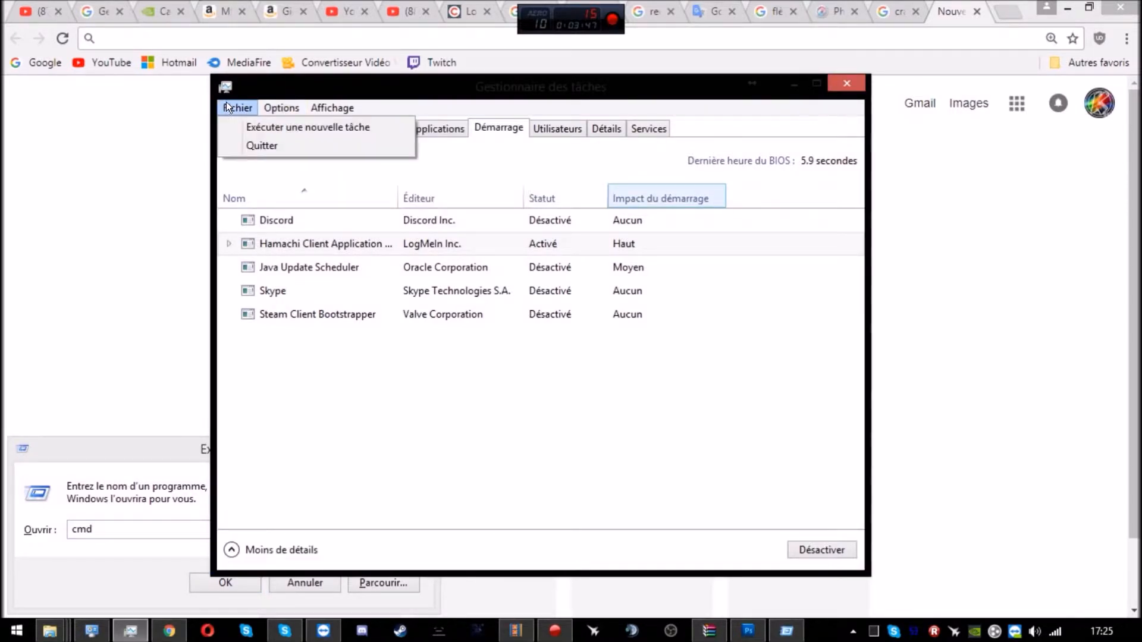
left_click(295, 127)
left_click(424, 277)
left_click(109, 440)
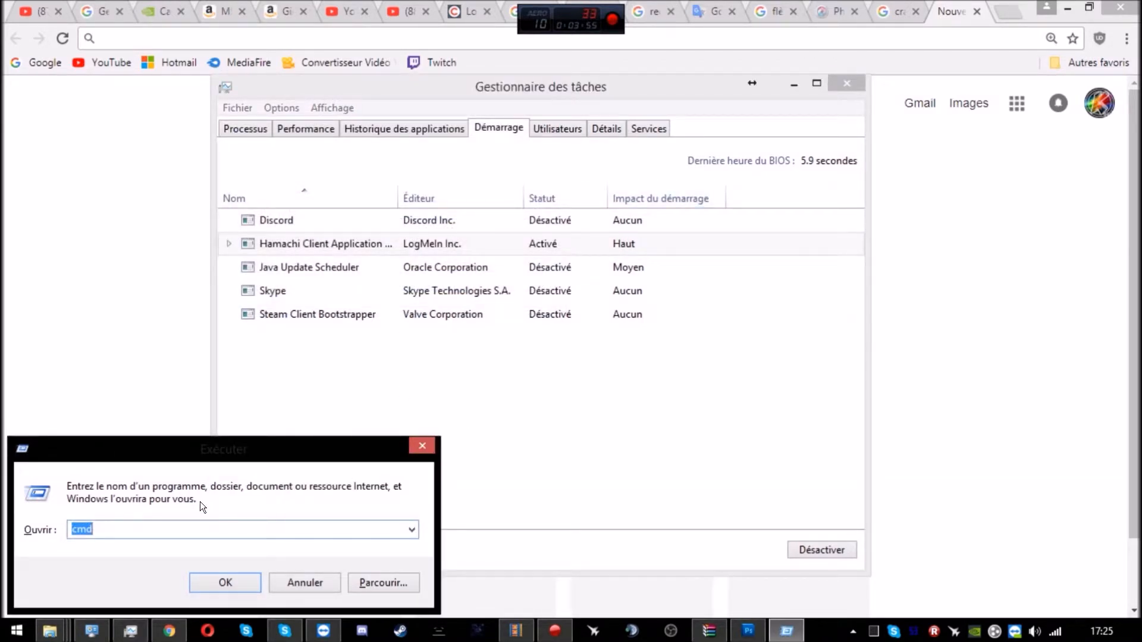
type("msconfig")
key("Return")
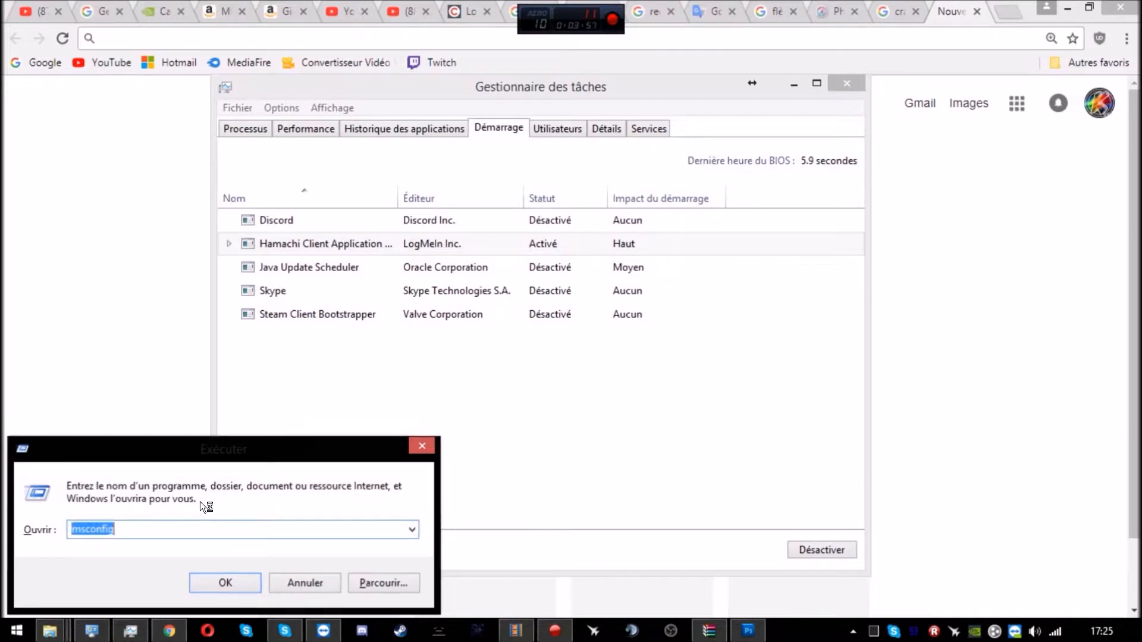
key("Left")
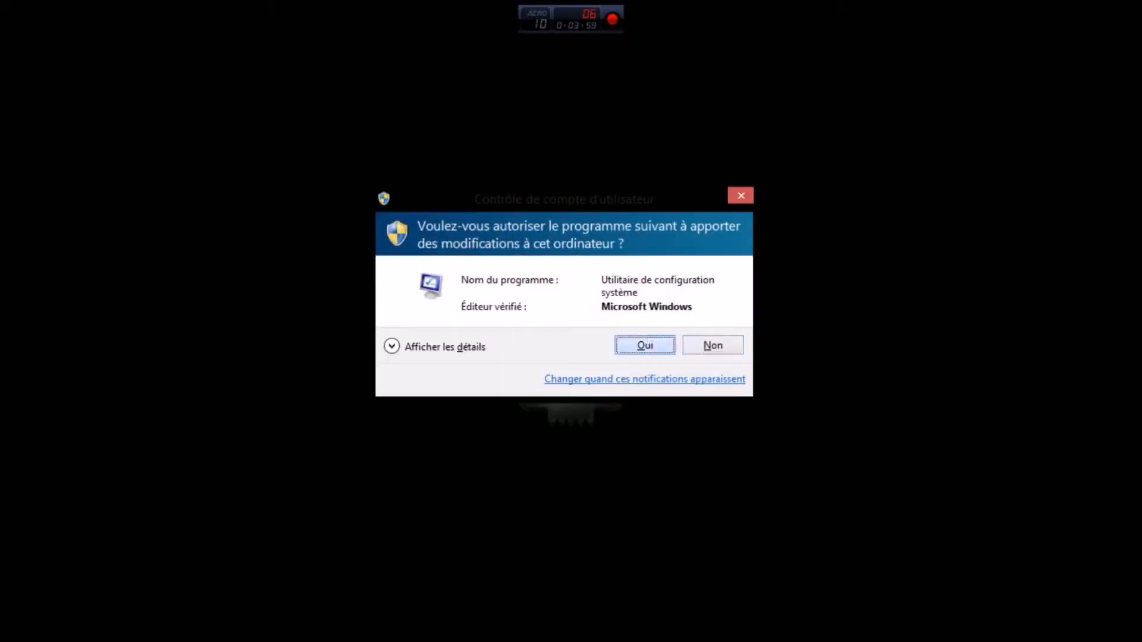
key("Return")
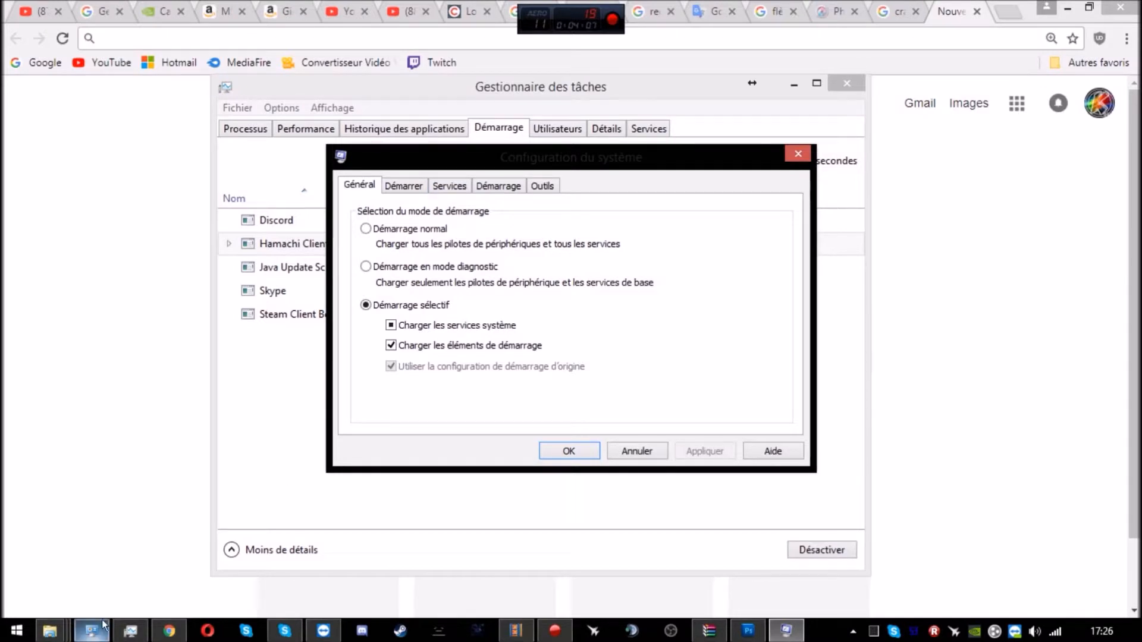
Step: Switch to the Control Panel and open the Windows Update page under System and Security
mouse_move(104, 624)
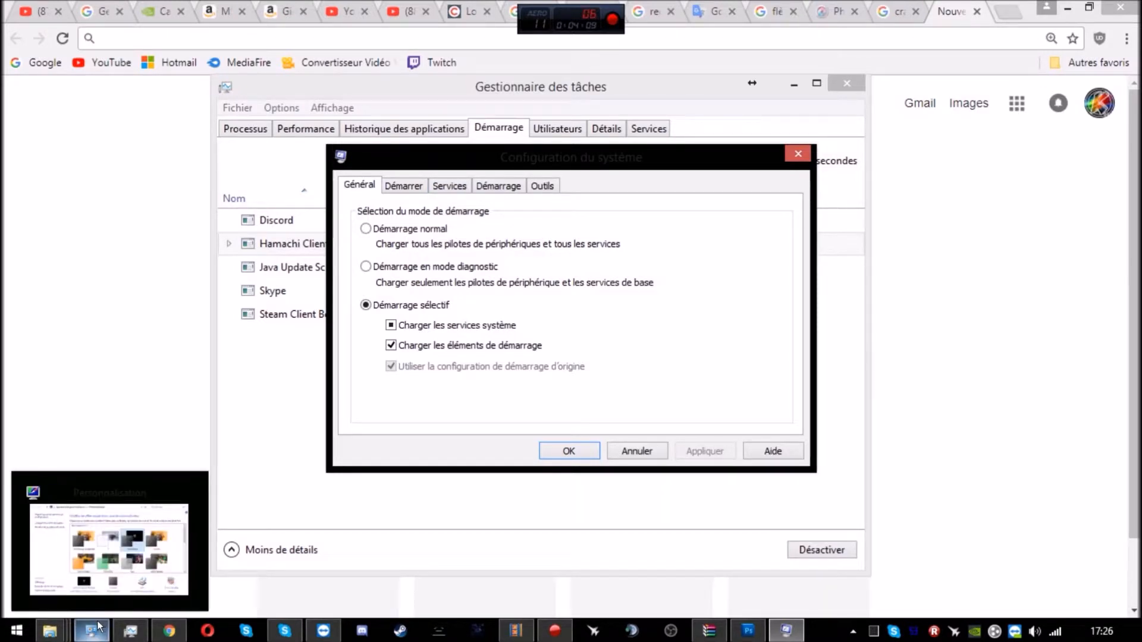
left_click(97, 629)
right_click(97, 629)
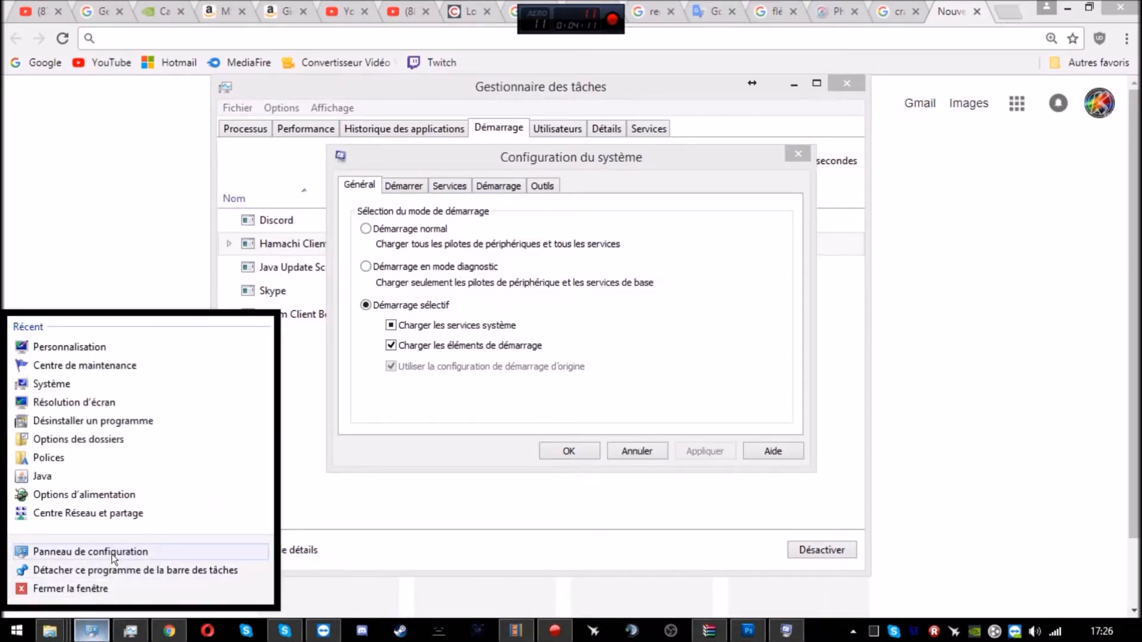
left_click(36, 548)
left_click(419, 254)
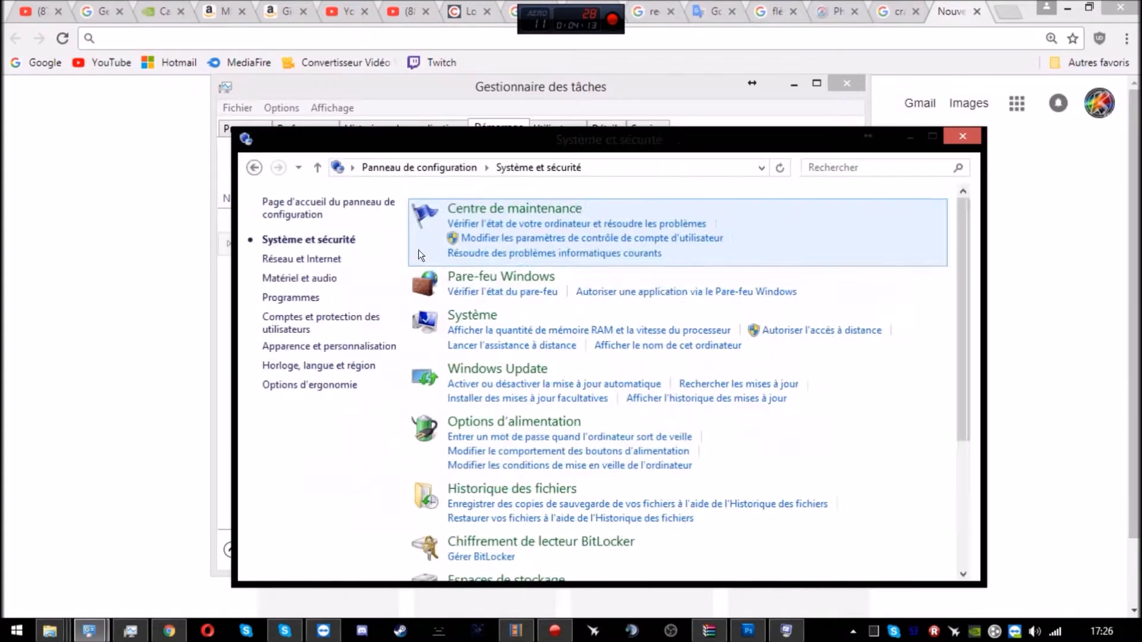
left_click(508, 370)
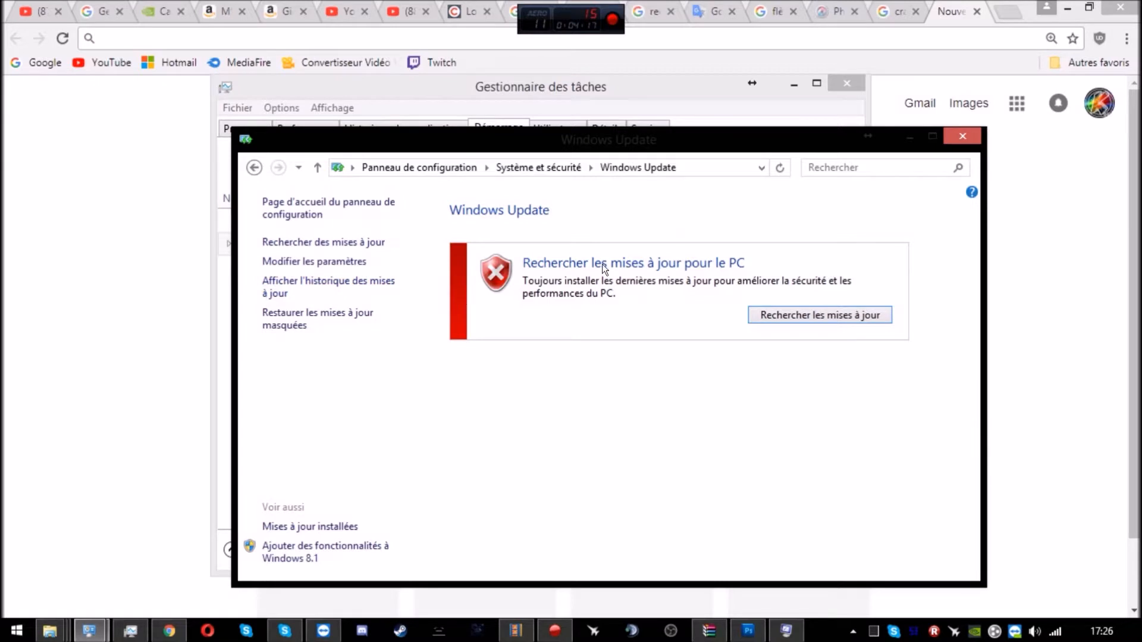
Step: Return to System and Security and open the settings for turning automatic Windows updates on or off
left_click(254, 167)
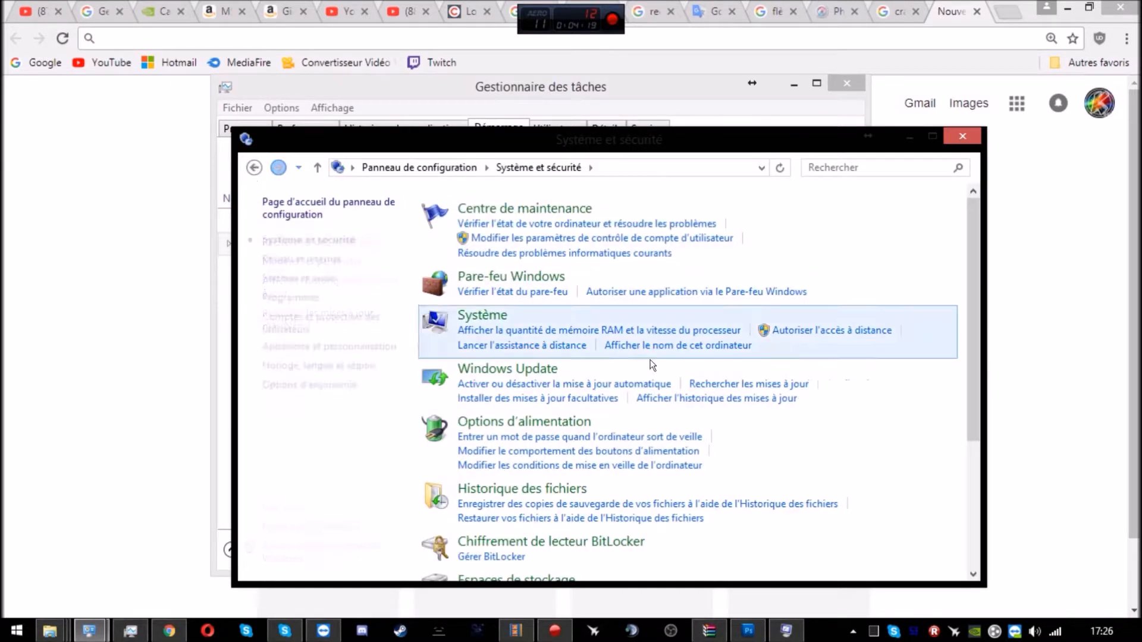
left_click(510, 385)
left_click(258, 169)
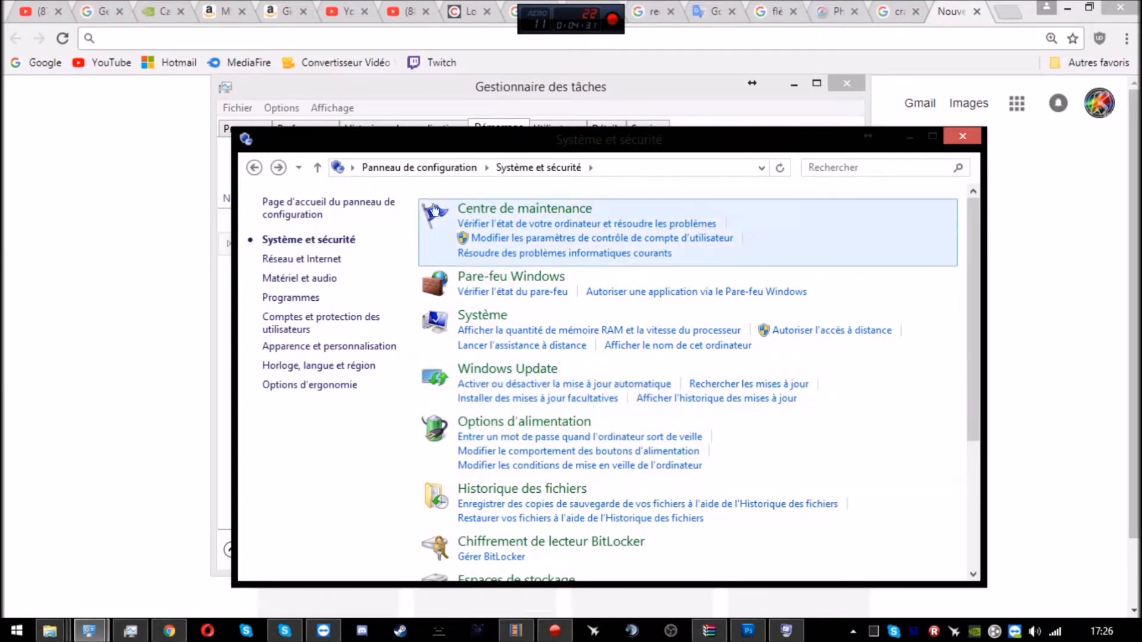
left_click(436, 165)
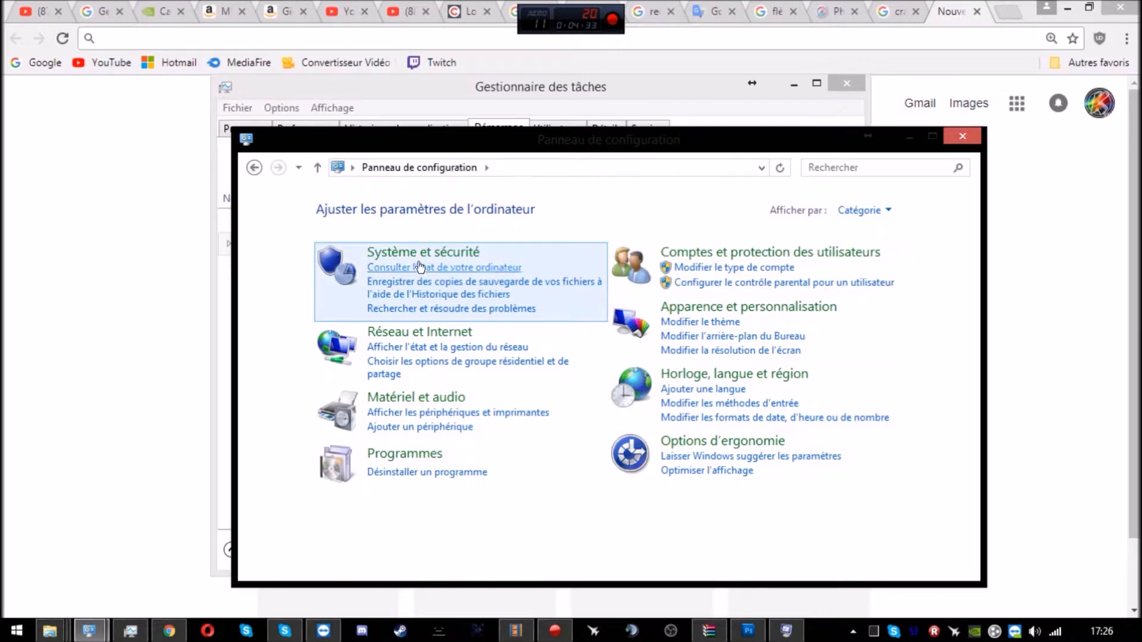
left_click(401, 253)
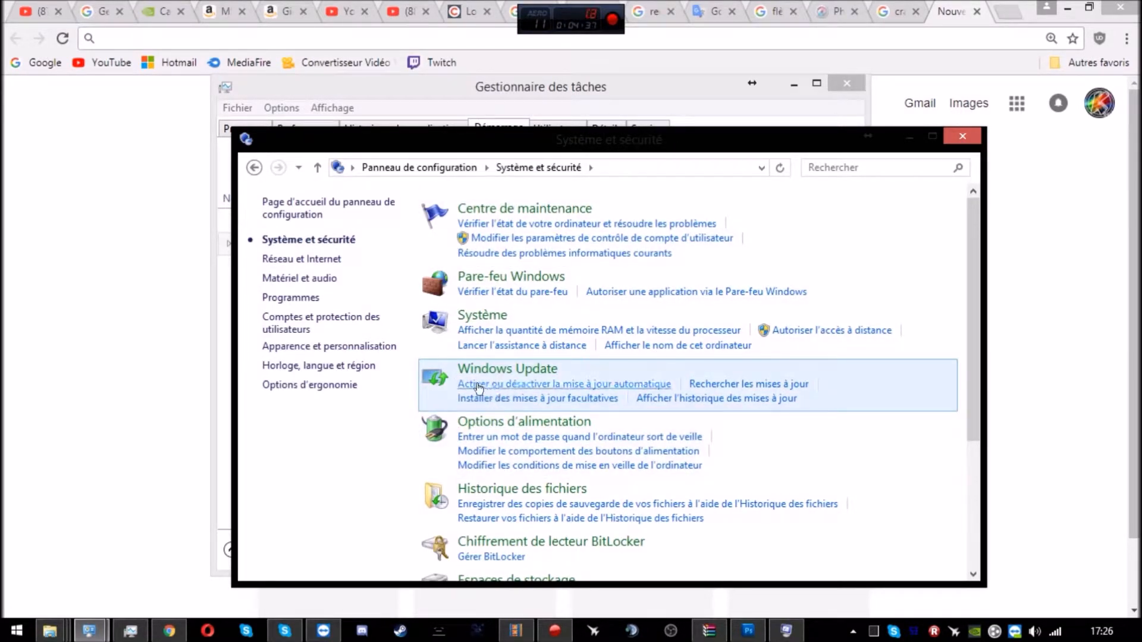
left_click(604, 387)
left_click(256, 167)
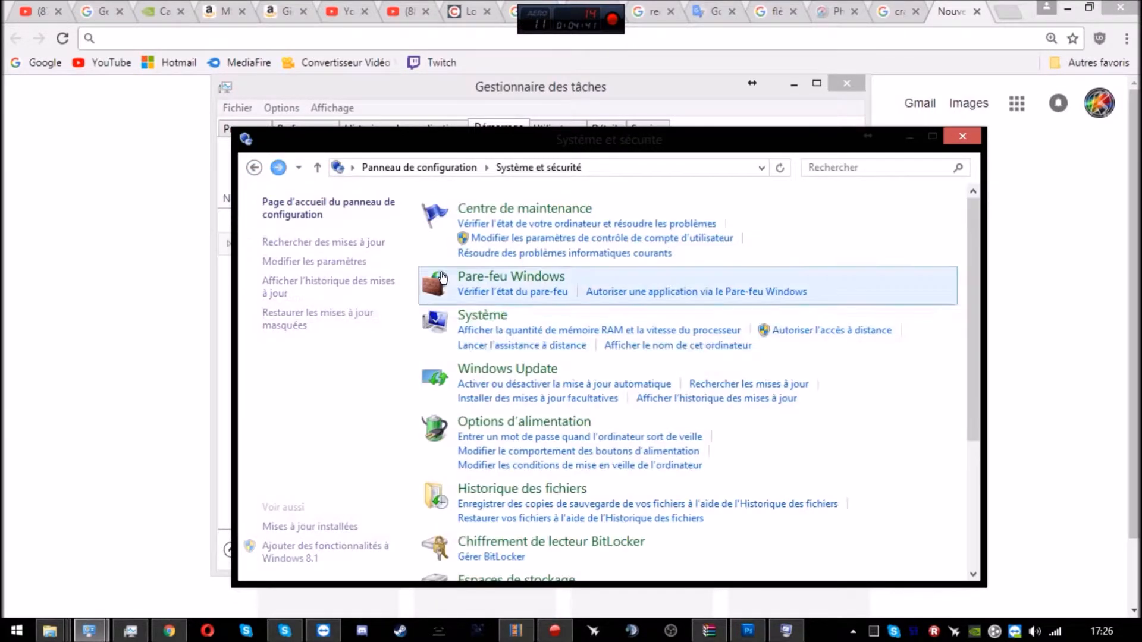
left_click(556, 380)
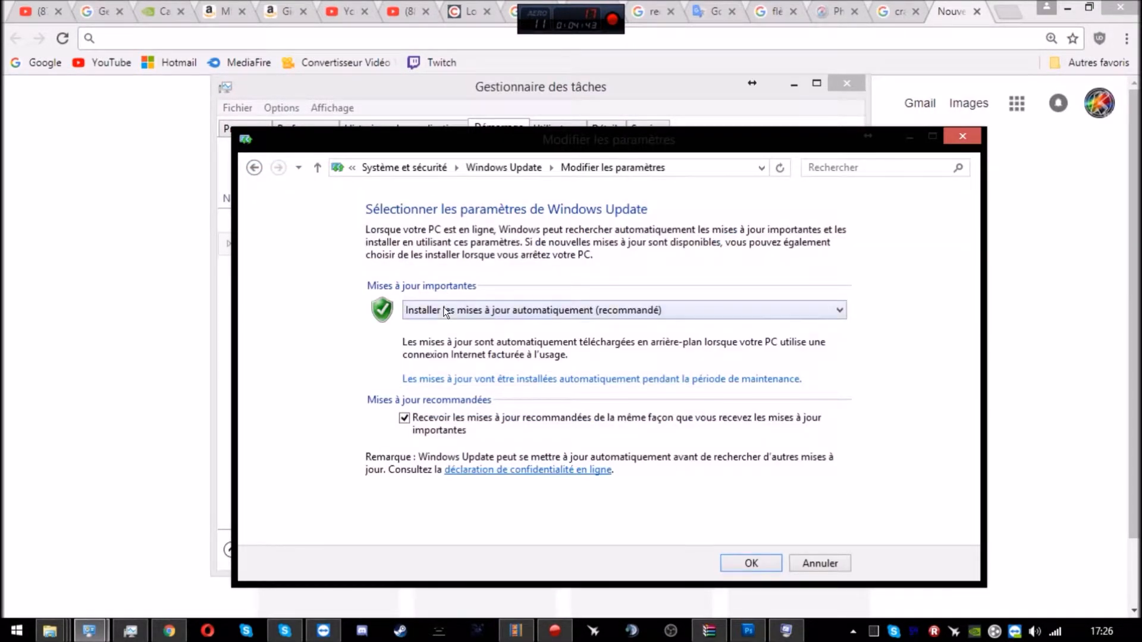
Step: Try to save important updates as "Ne jamais rechercher des mises à jour (non recommandé)" with recommended updates unchecked
left_click(443, 307)
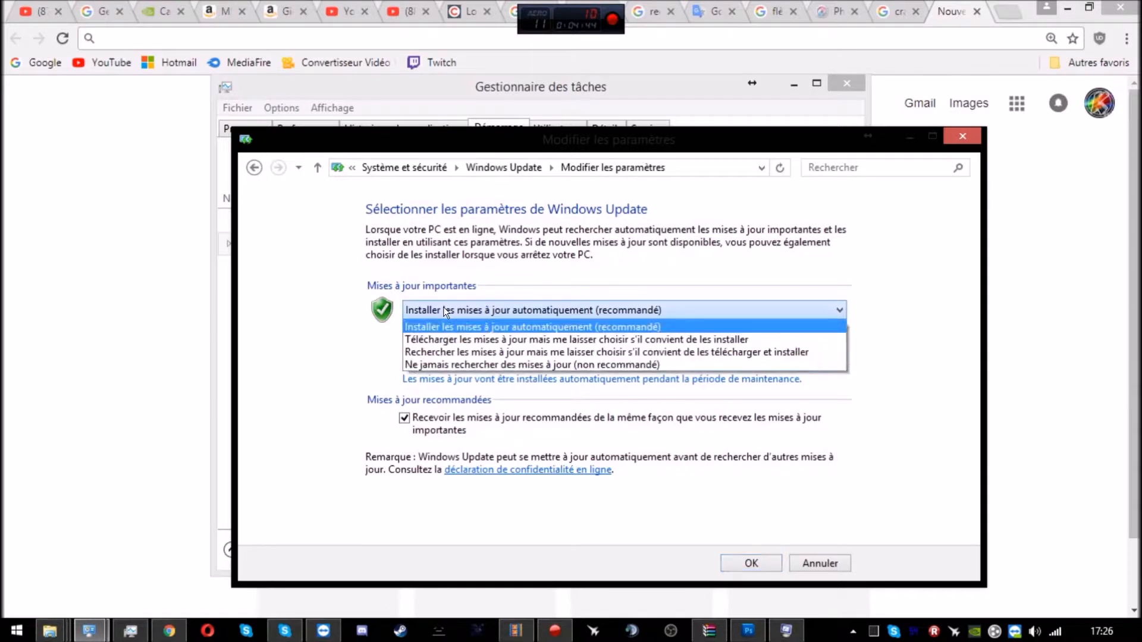
left_click(493, 364)
left_click(405, 381)
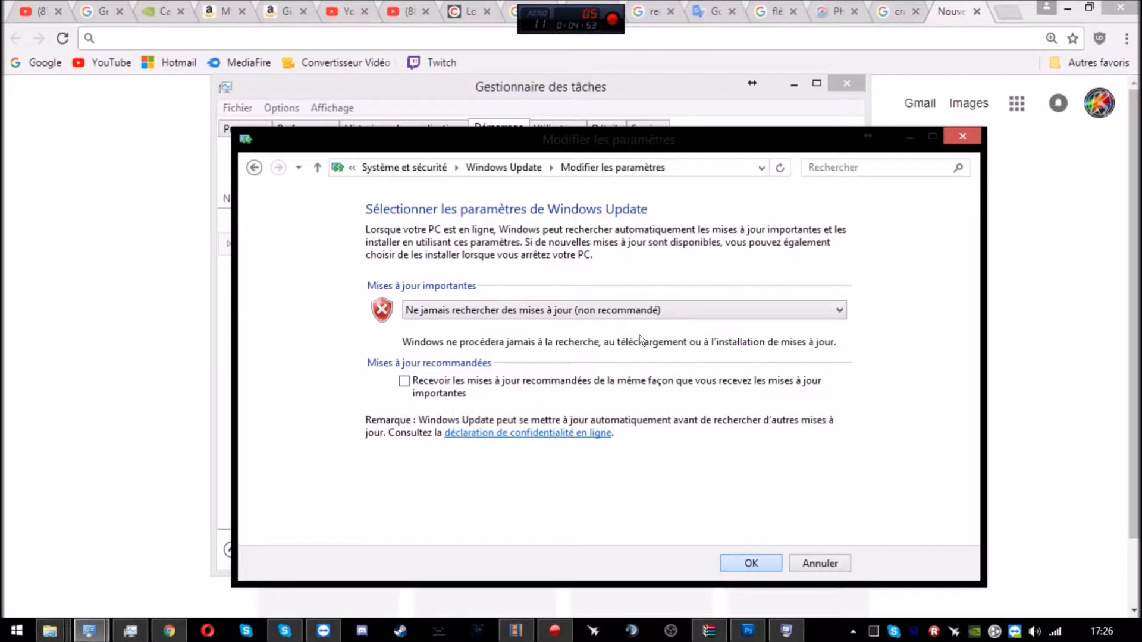
left_click(751, 564)
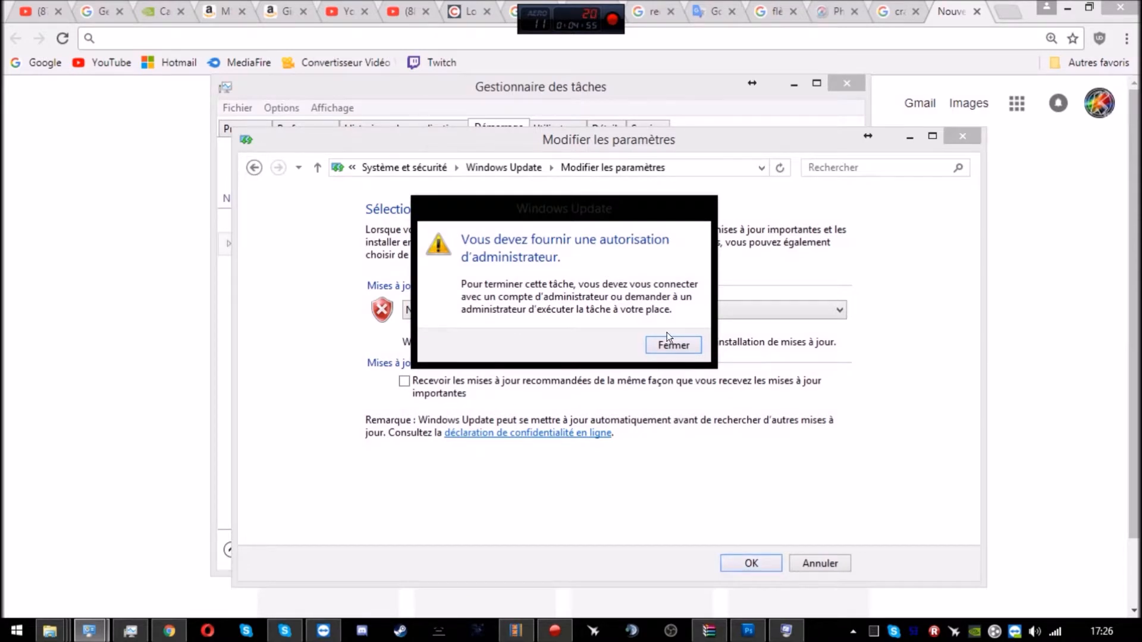
left_click(667, 339)
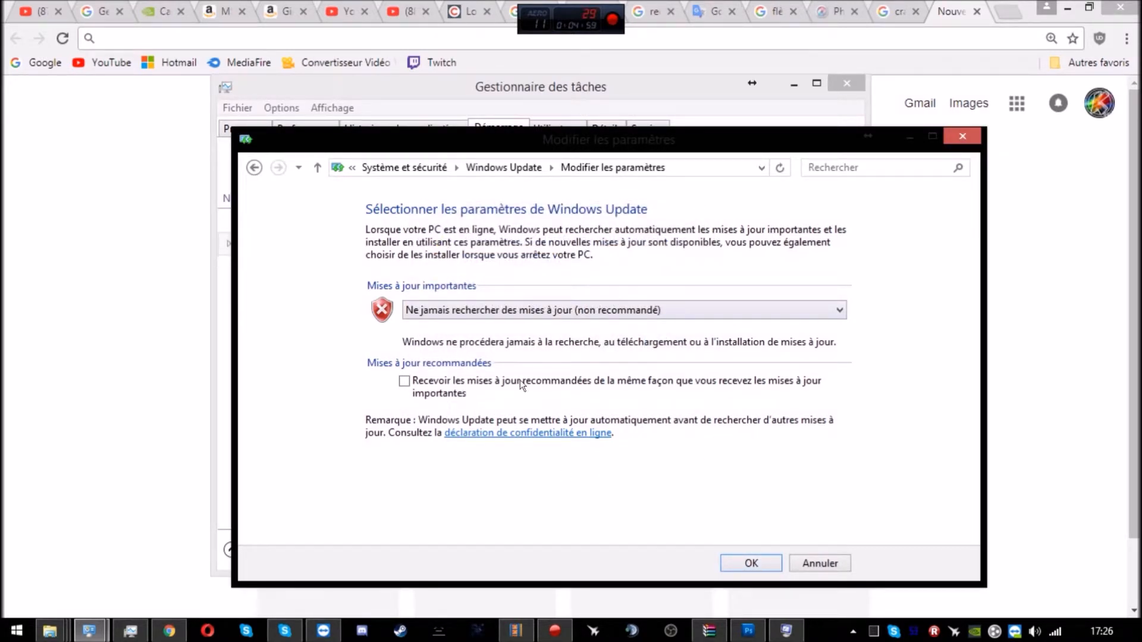
Step: Close the Windows Update settings and sort the services in System Configuration by service name
left_click(782, 630)
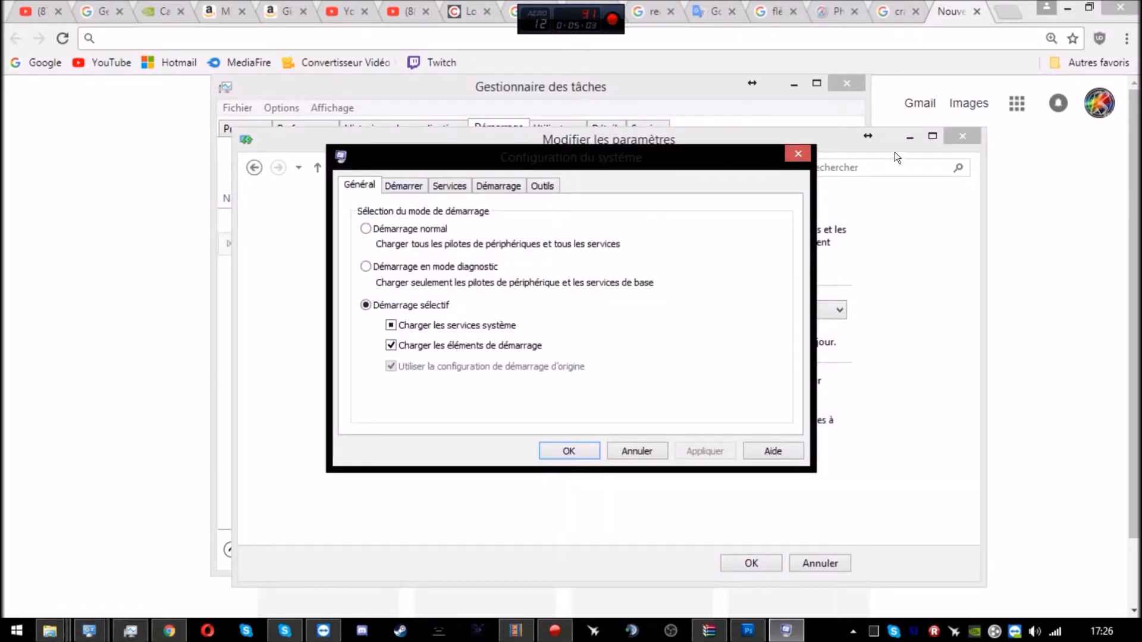
left_click(967, 132)
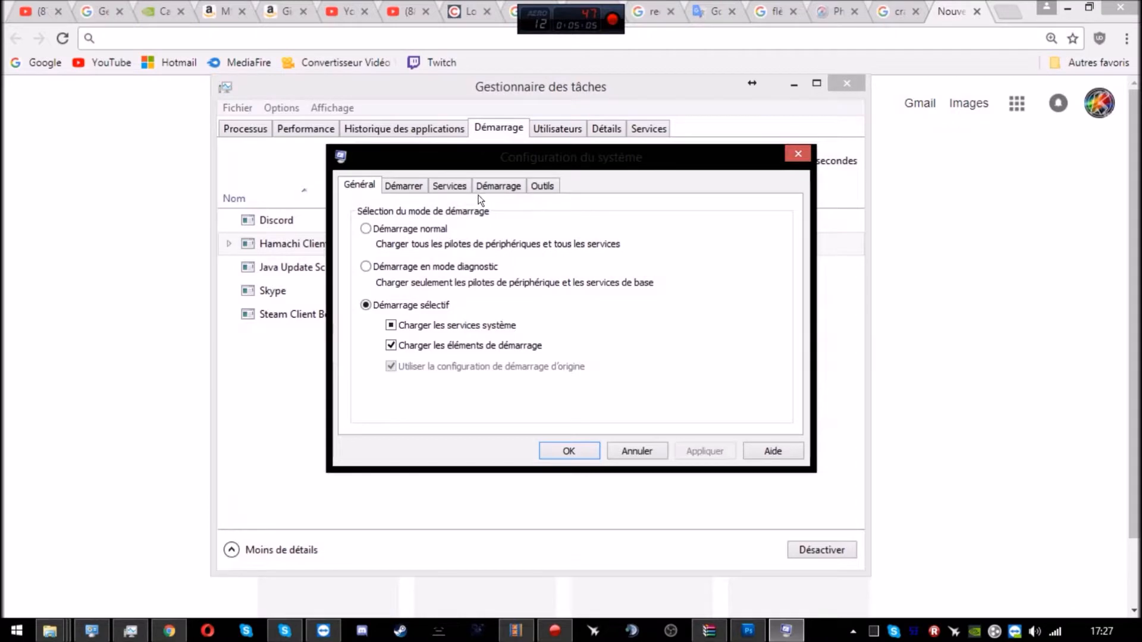
left_click(456, 187)
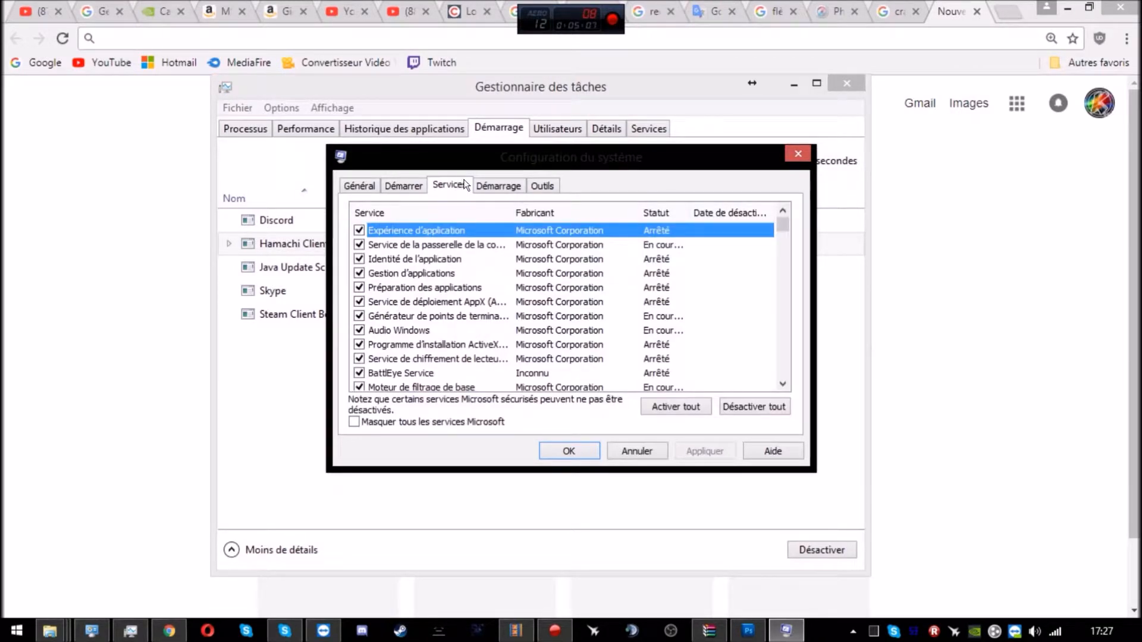
left_click(436, 212)
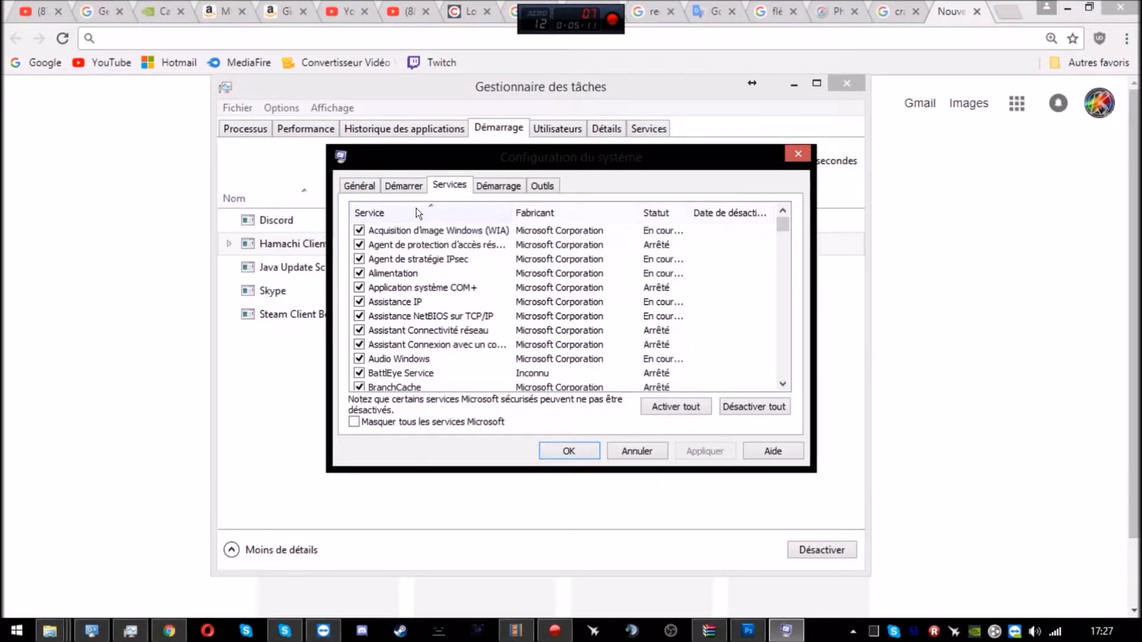
Step: Reverse the sort order of the services, select Windows Update and hide all Microsoft services
left_click(415, 208)
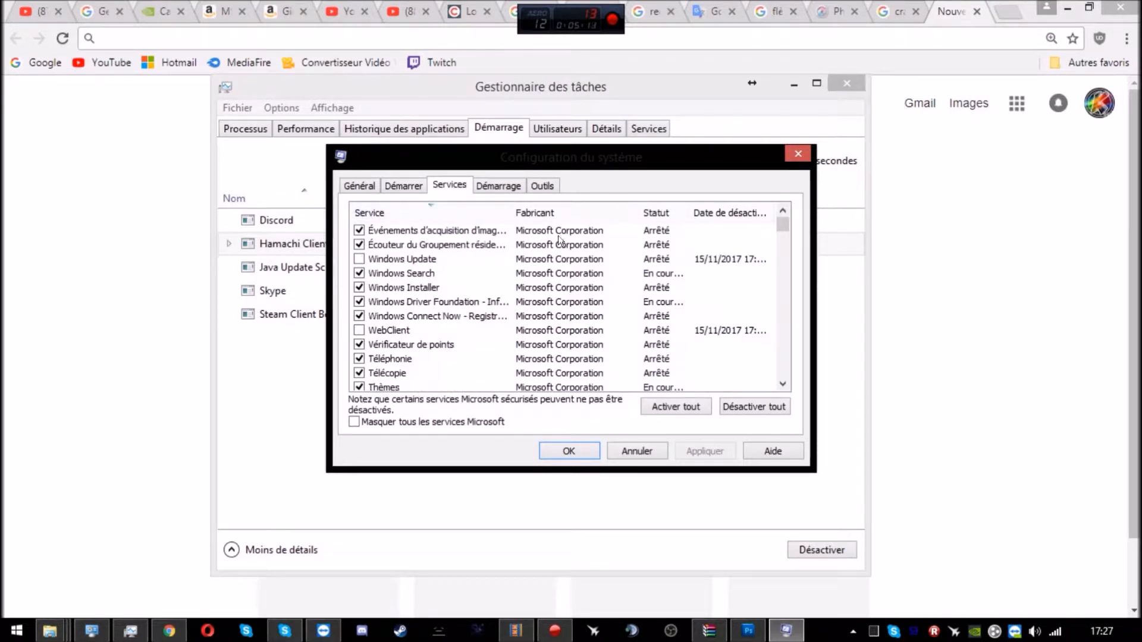
left_click(423, 259)
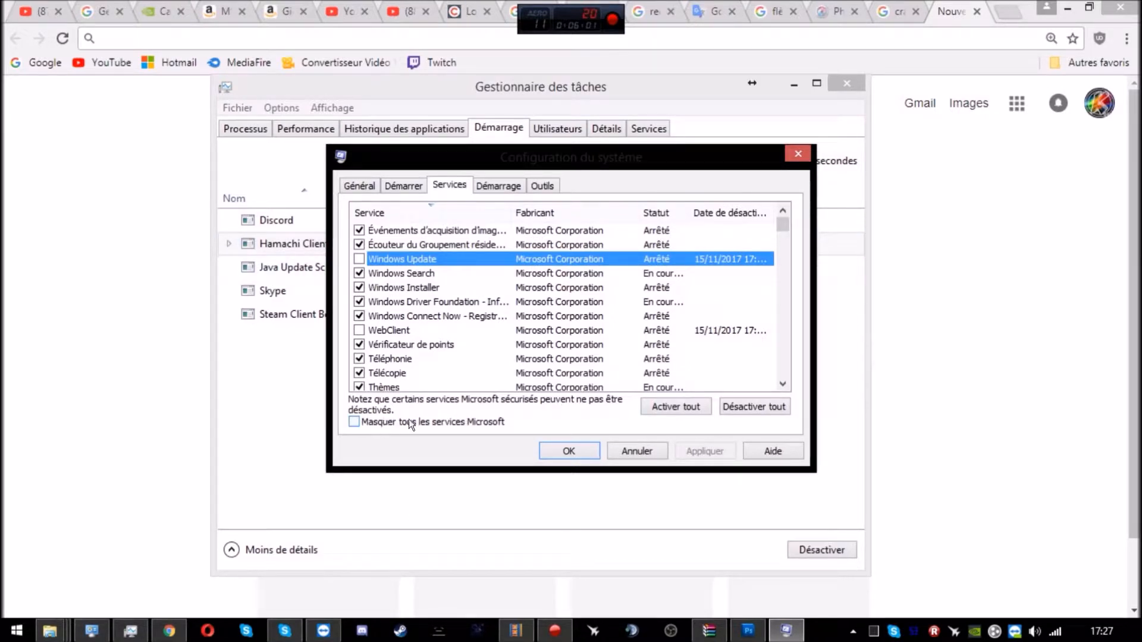
left_click(459, 423)
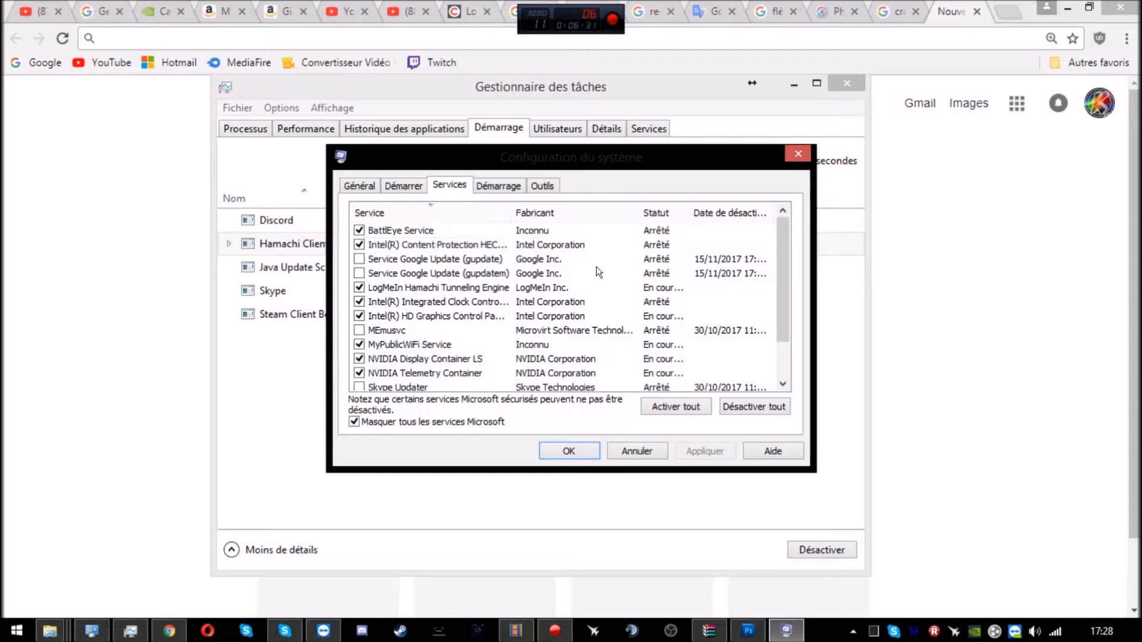
Step: Review the non-Microsoft services, including the Intel(R) HD Graphics Control Panel Service and TeamViewer 13, and close System Configuration by accepting it
mouse_move(780, 276)
left_mouse_down()
mouse_move(783, 299)
mouse_move(780, 273)
left_mouse_up()
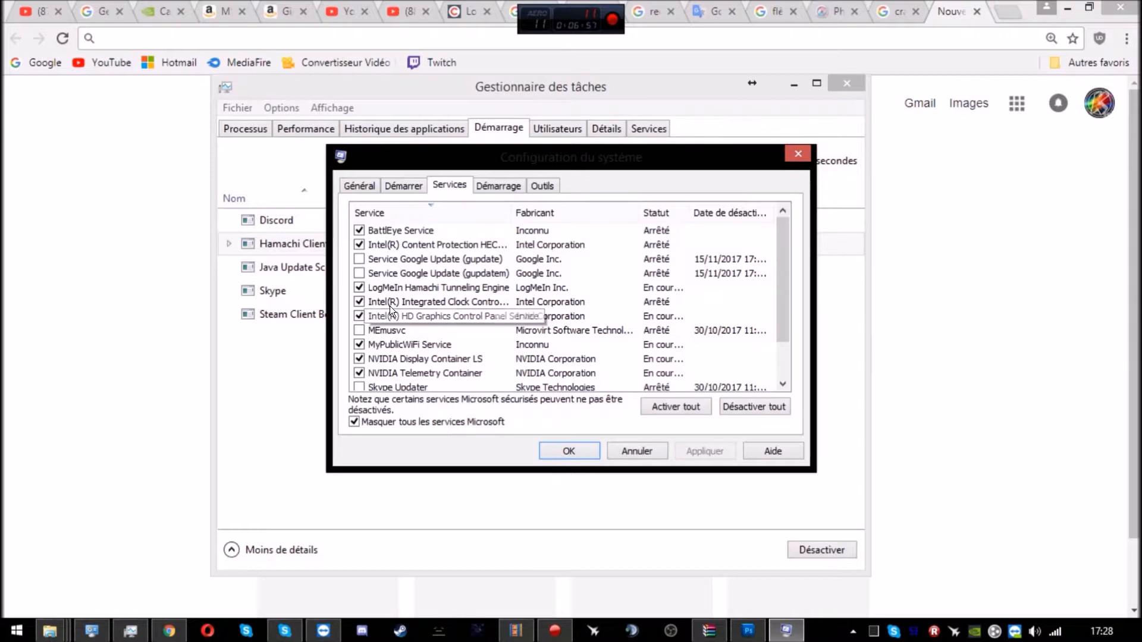
left_click(418, 318)
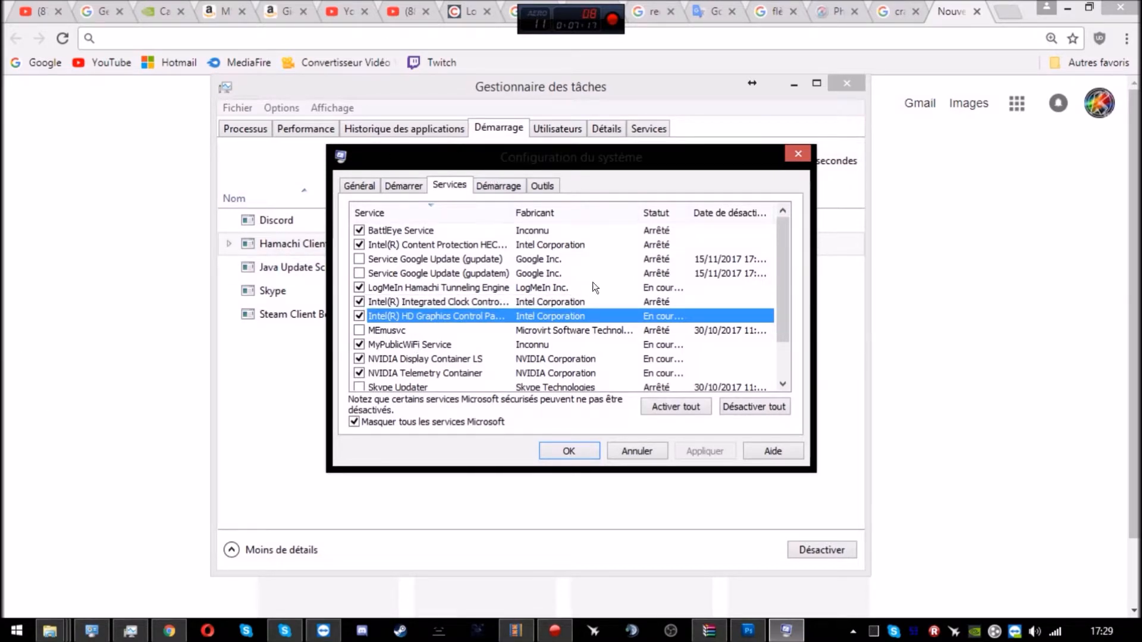
left_click_drag(779, 272, 779, 316)
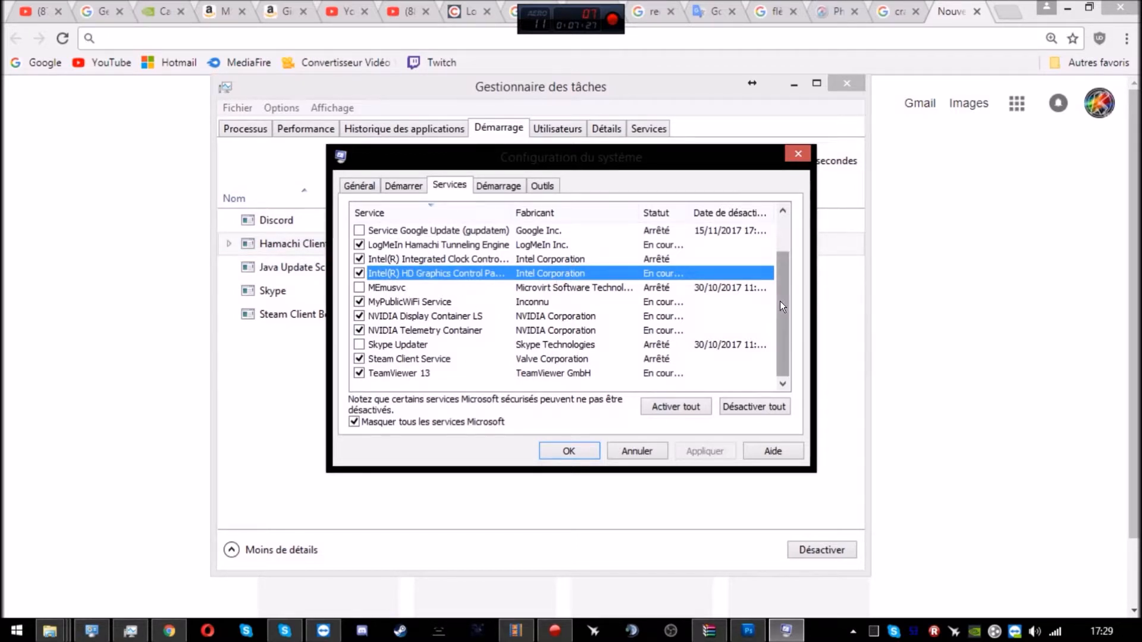
scroll(779, 301, "up", 1)
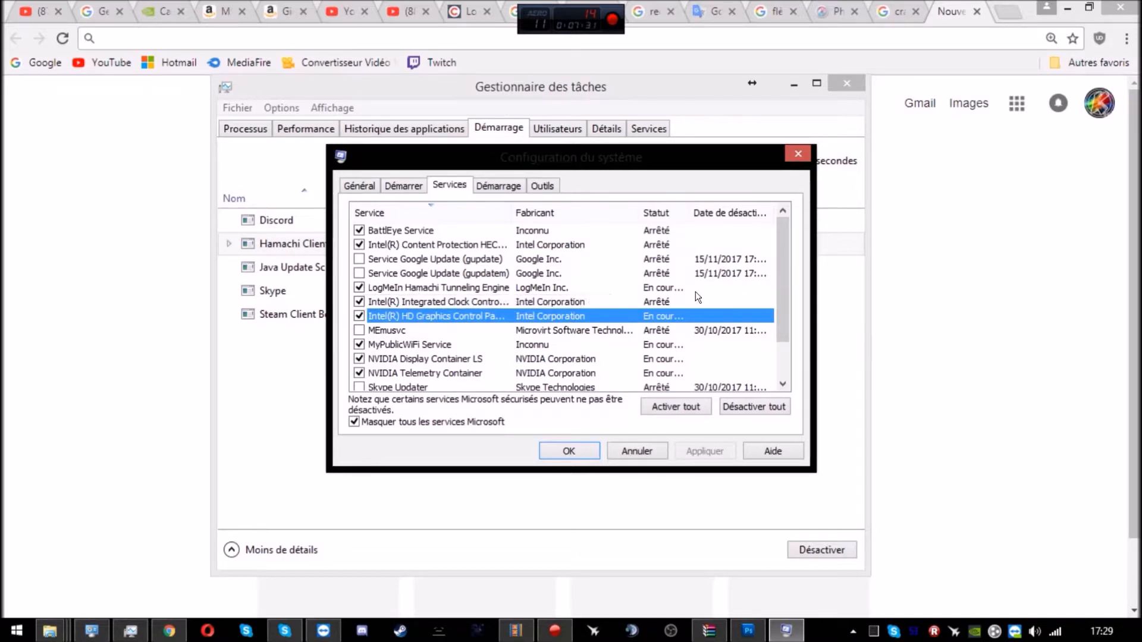
scroll(779, 263, "down", 1)
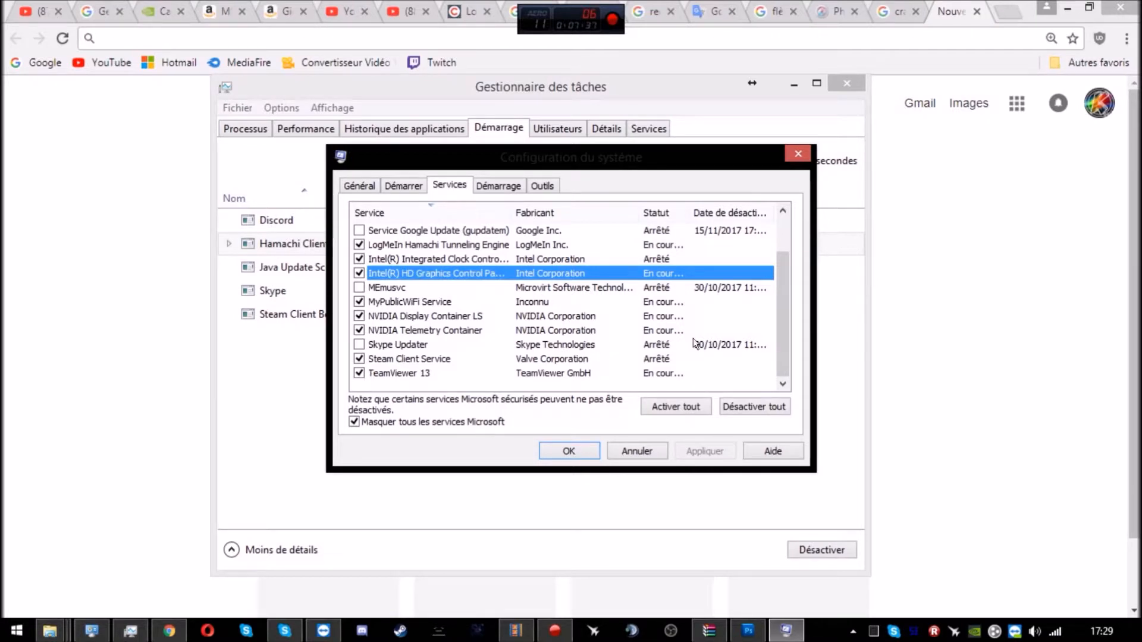
left_click(405, 369)
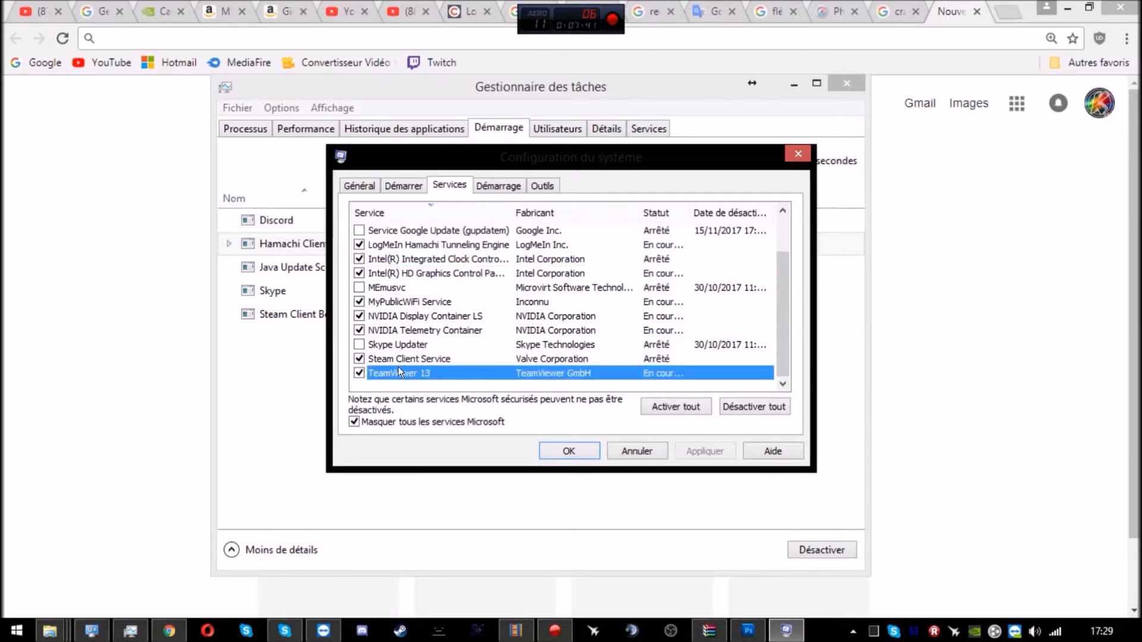
left_click_drag(782, 316, 784, 282)
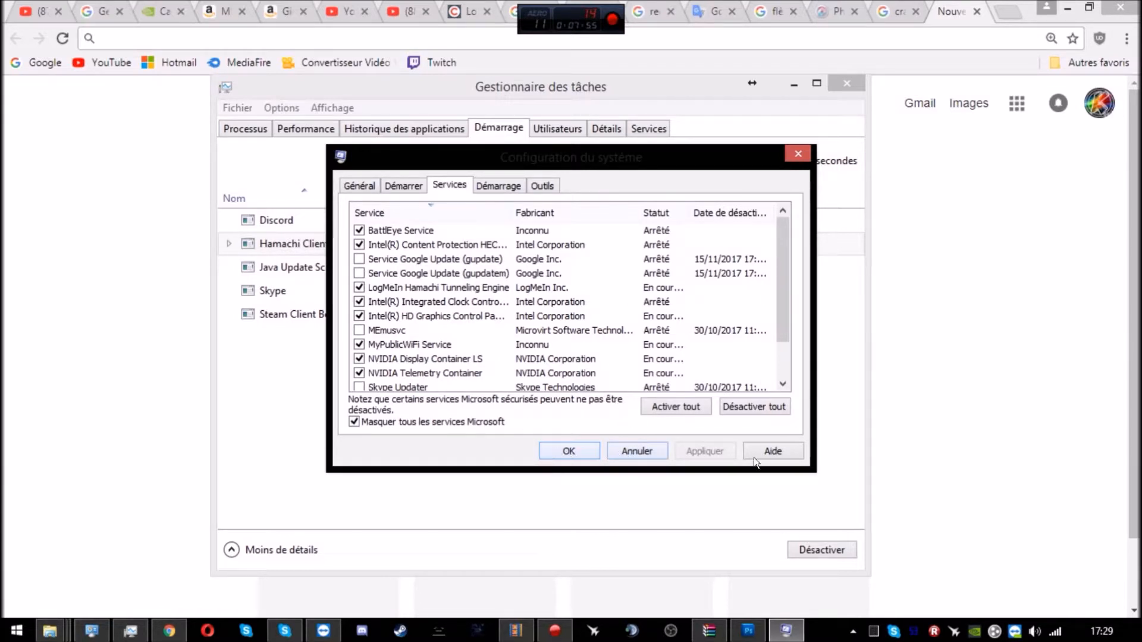
left_click(574, 445)
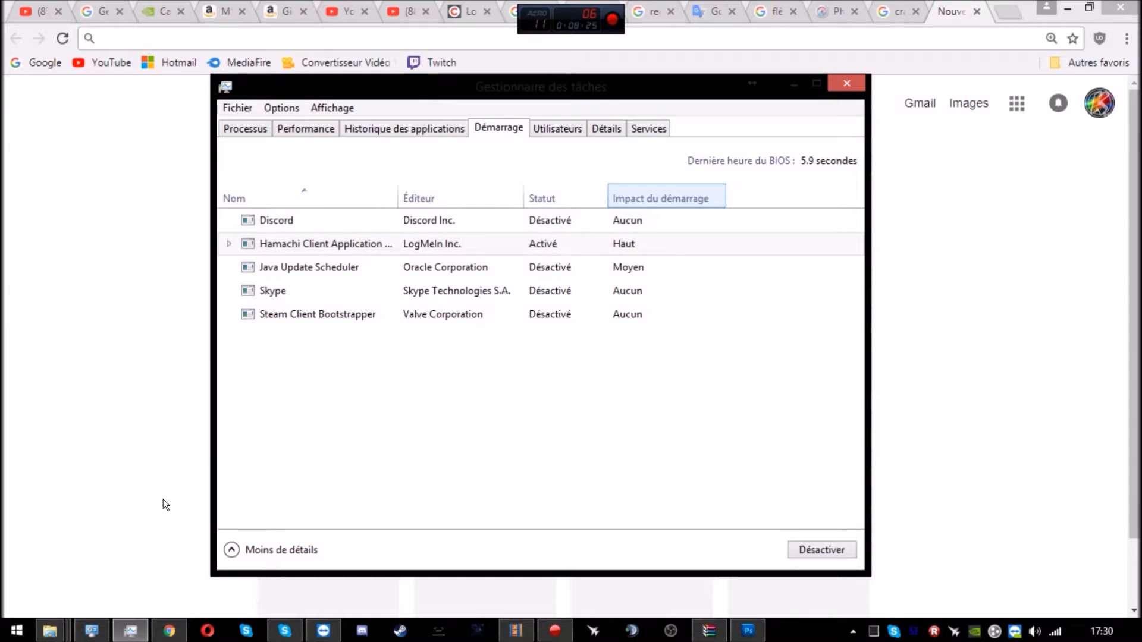
Step: Open a new Control Panel window, reposition it and open the list for uninstalling programs
right_click(93, 630)
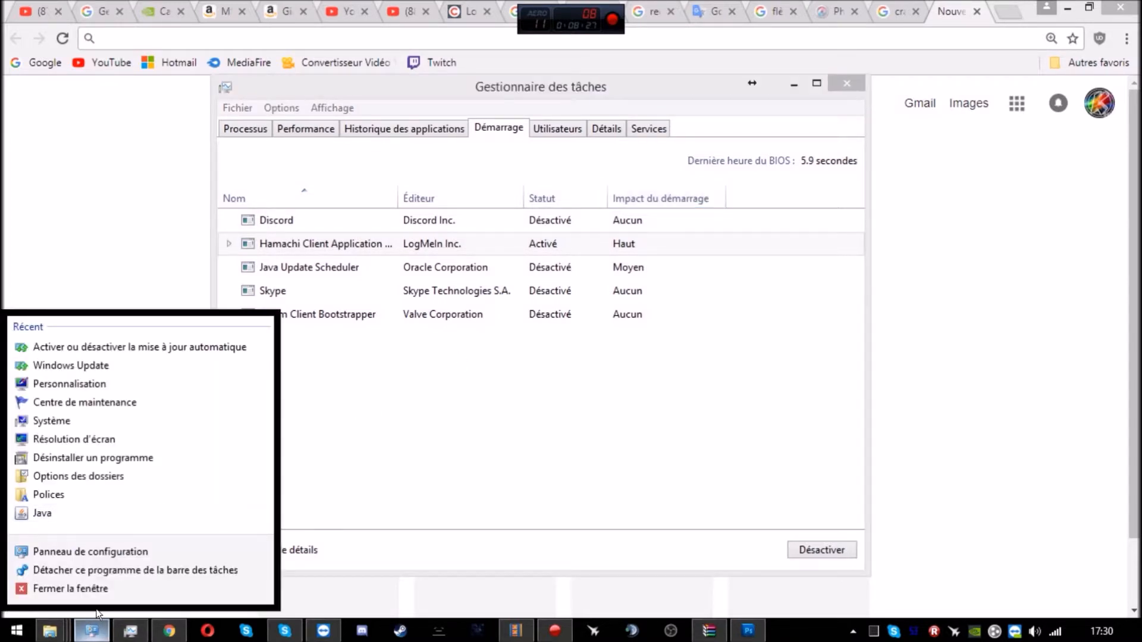
left_click(89, 552)
left_click_drag(687, 141, 629, 108)
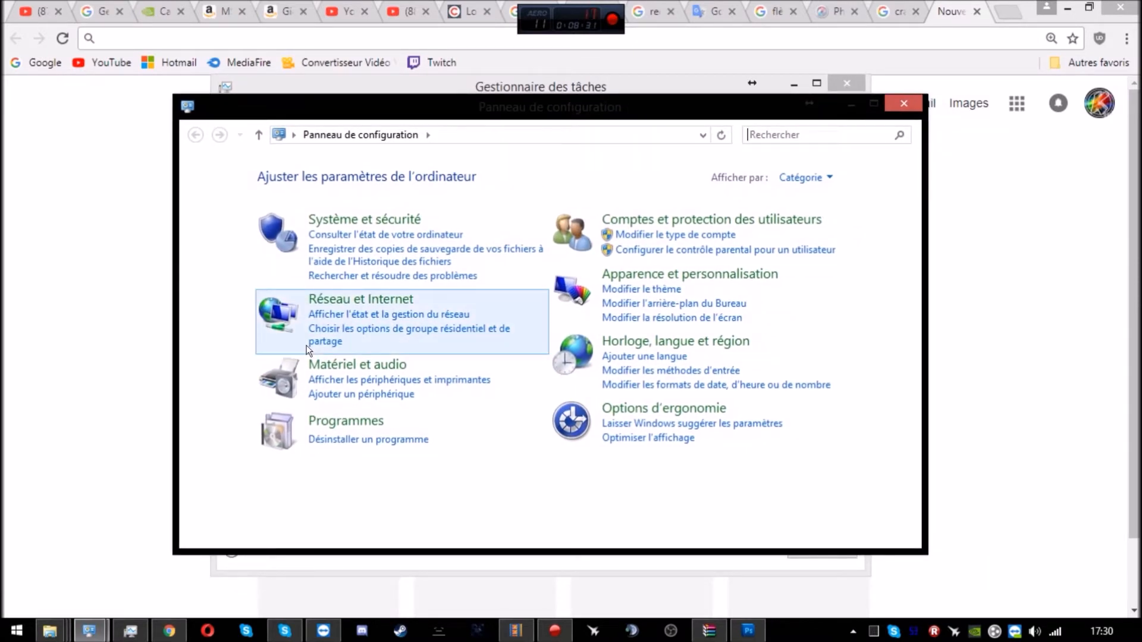
left_click(355, 439)
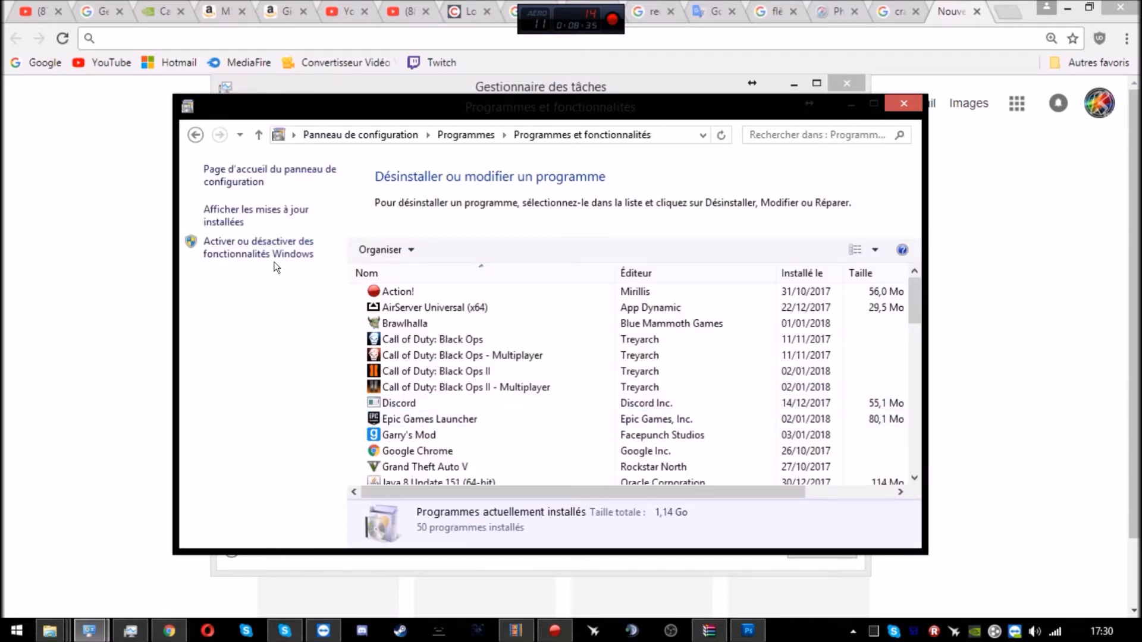
Step: Open the Windows features settings, authorise the administrator prompt, and move and enlarge the window to show more of the list
left_click(241, 246)
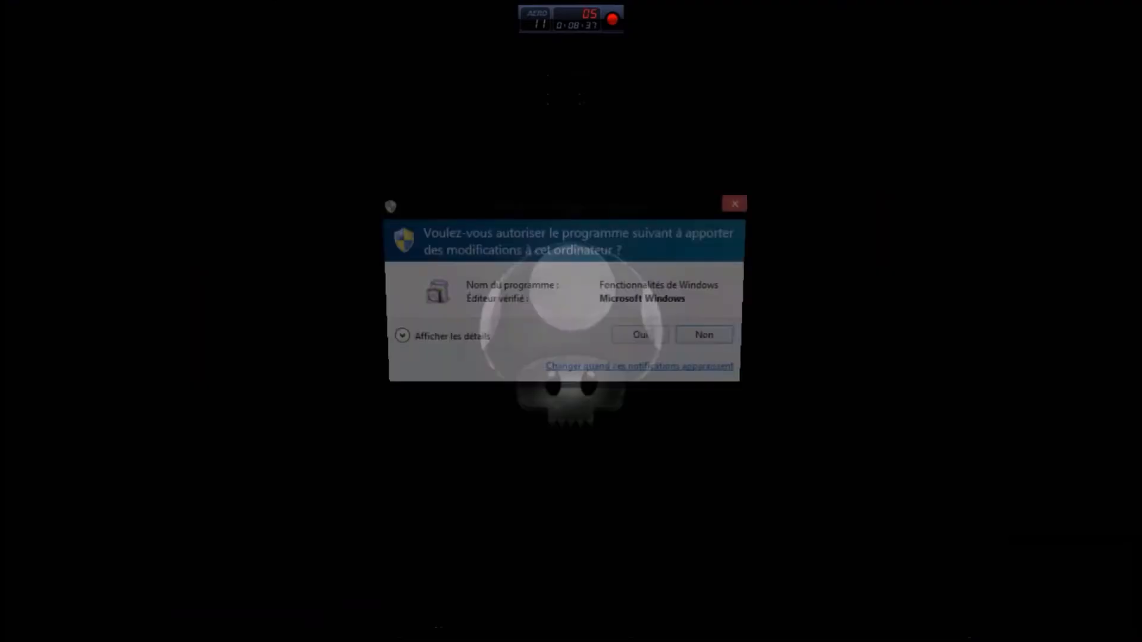
left_click(645, 339)
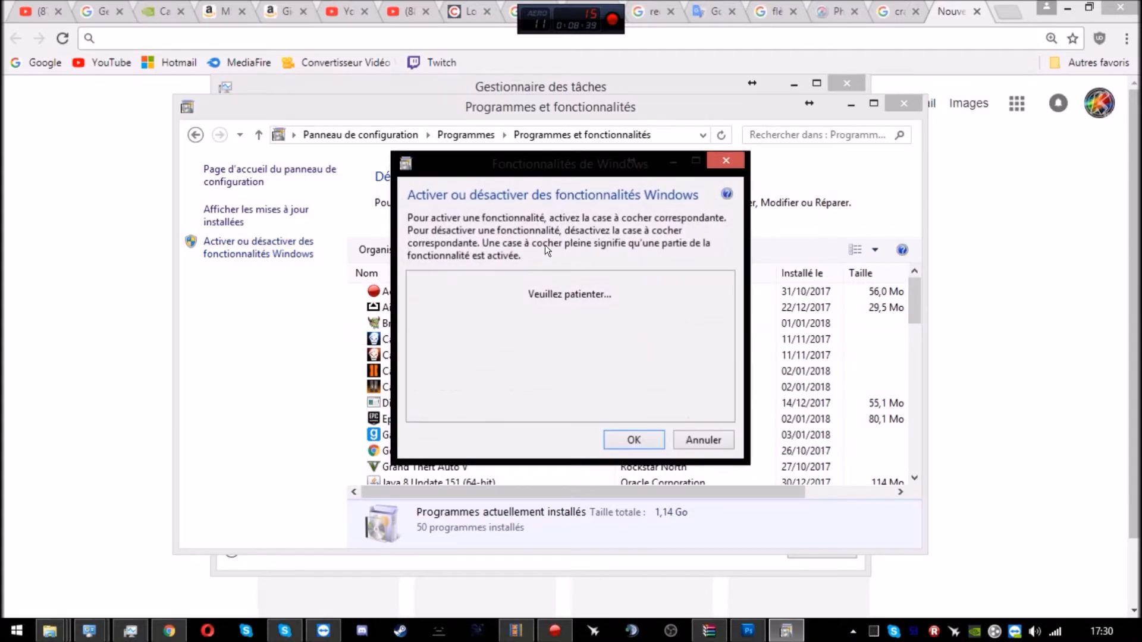
left_click_drag(573, 170, 257, 100)
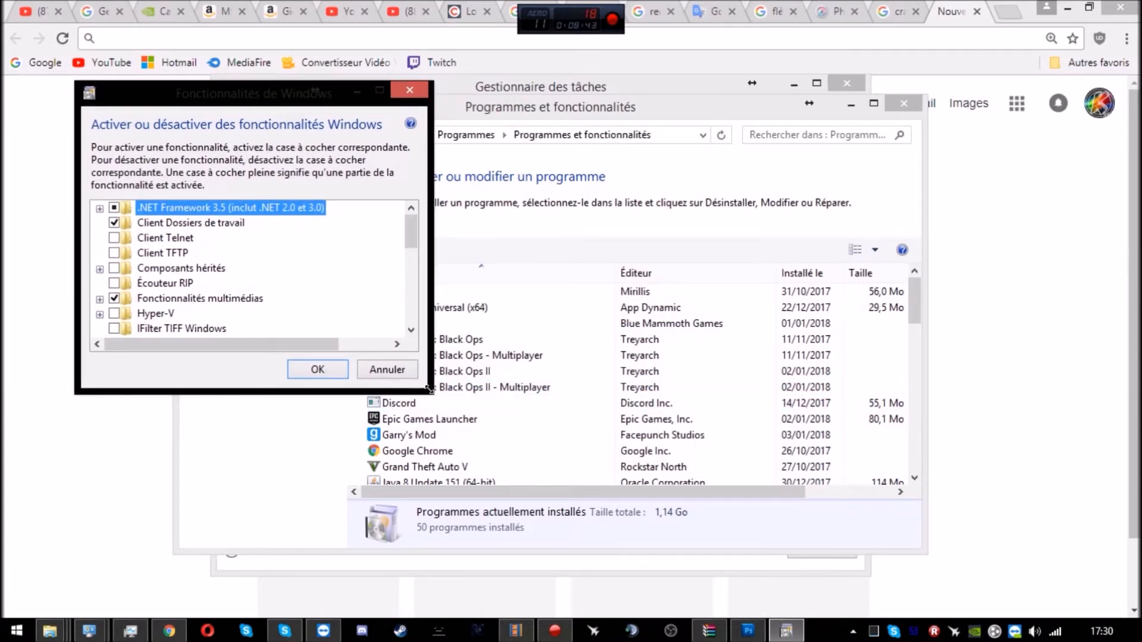
left_click_drag(428, 390, 738, 600)
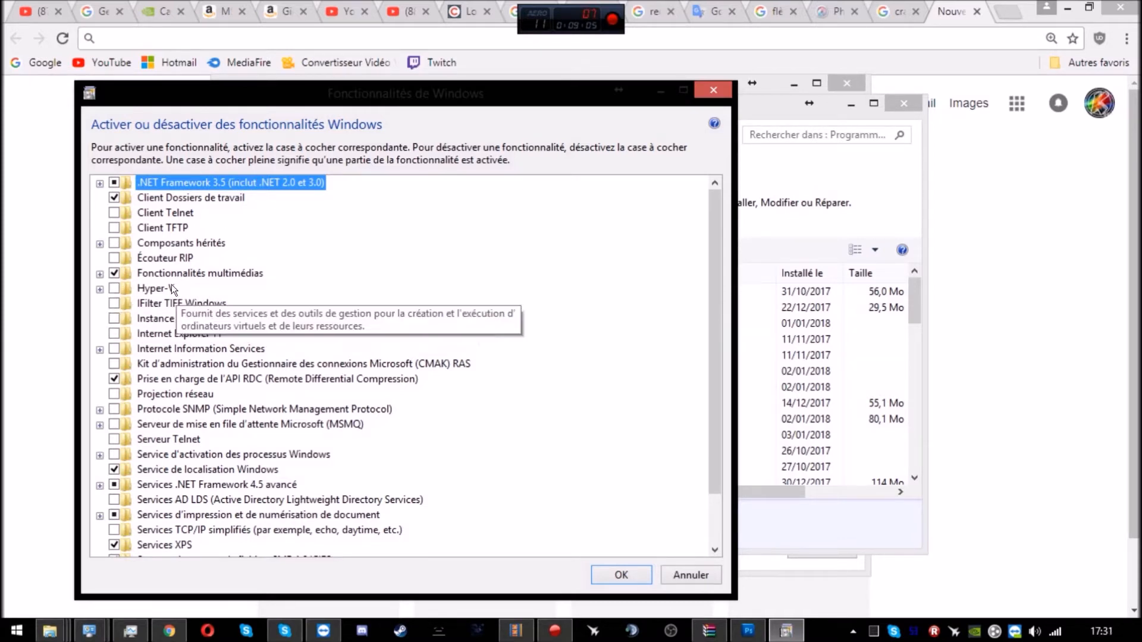
Step: Turn off "Services d'impression et de numérisation de document" with its subfeatures and apply the change without restarting the PC
scroll(719, 298, "down", 1)
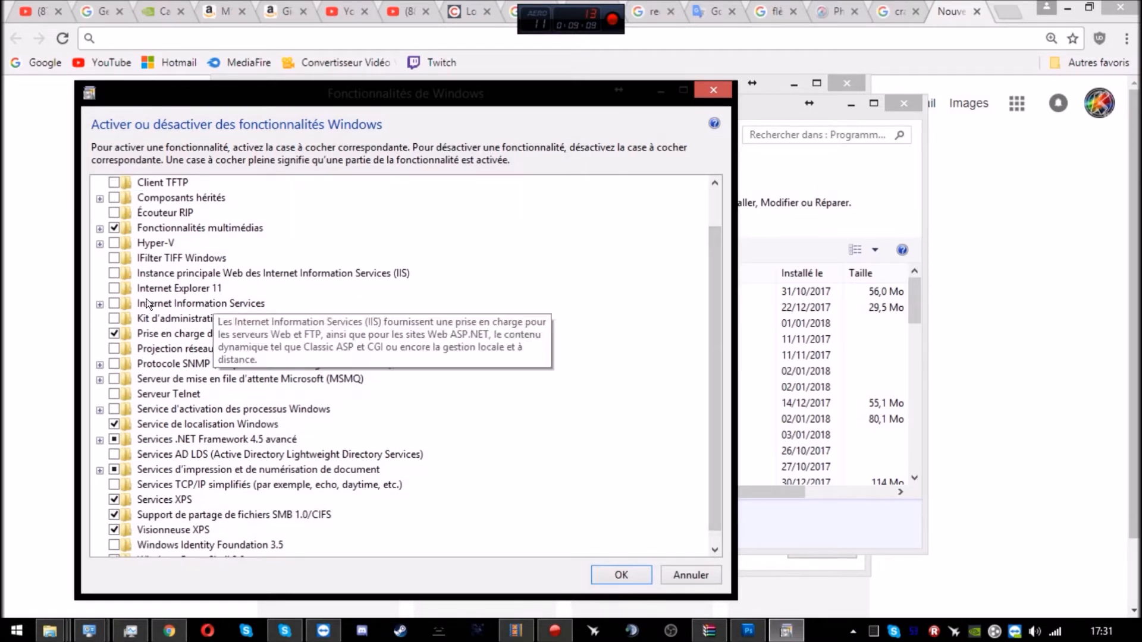
left_click(177, 291)
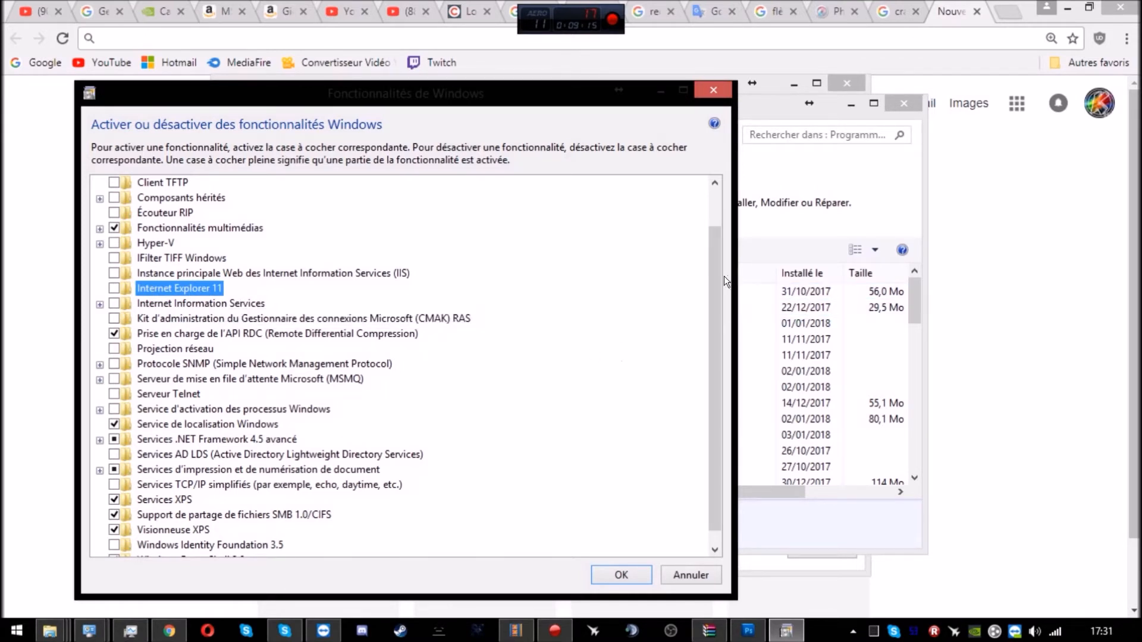
scroll(715, 275, "down", 1)
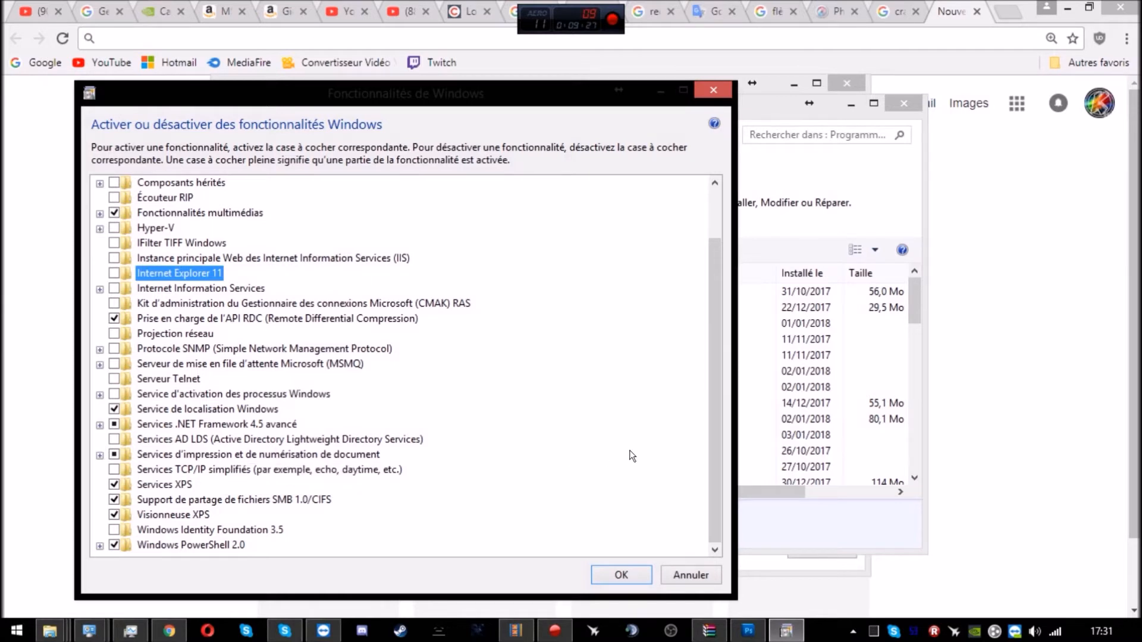
left_click_drag(709, 332, 715, 288)
left_click(156, 228)
left_click(193, 274)
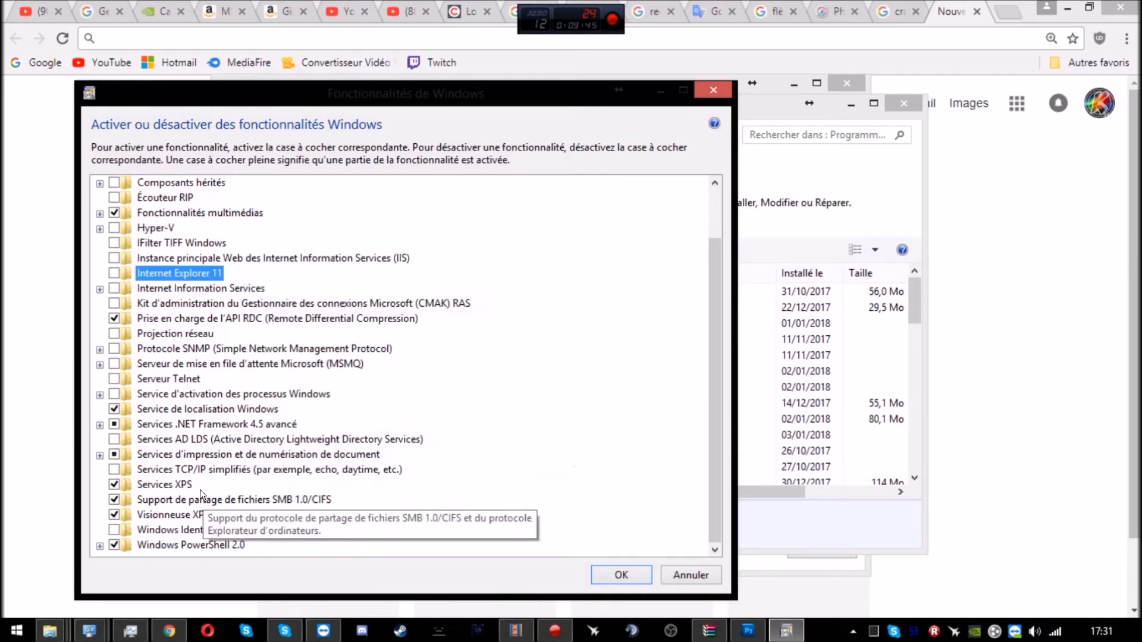
left_click(114, 455)
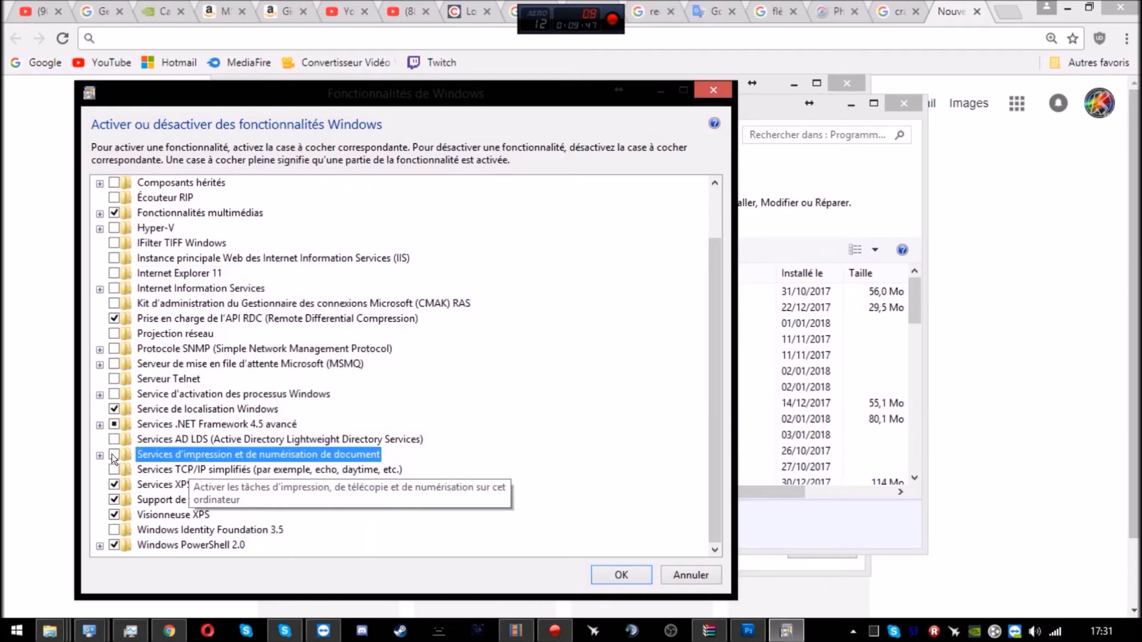
left_click(99, 455)
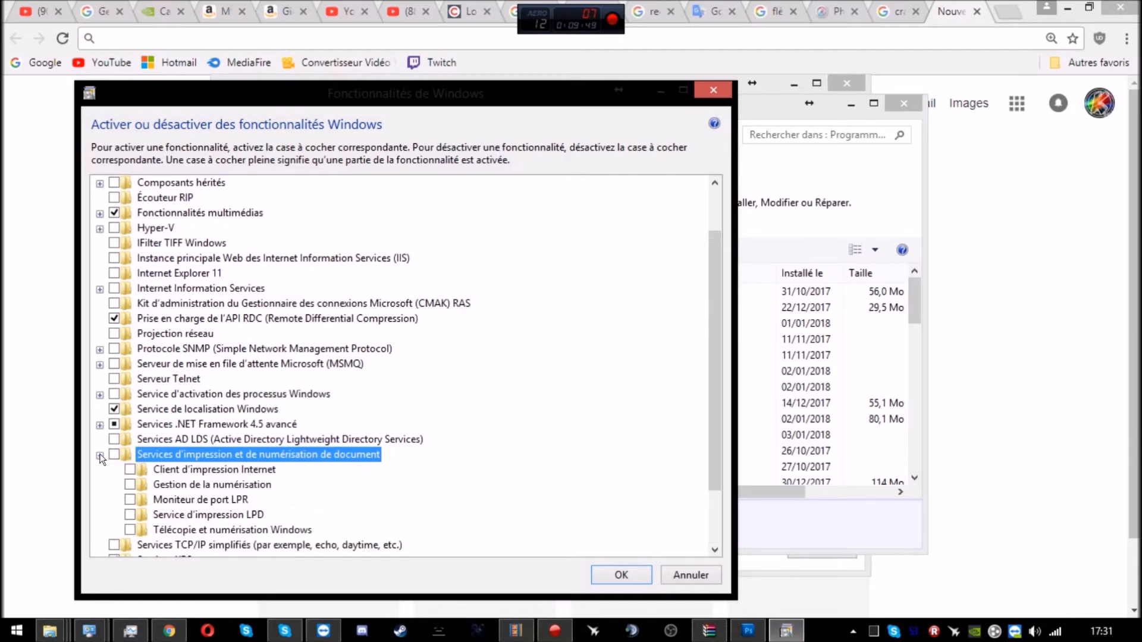
left_click(621, 575)
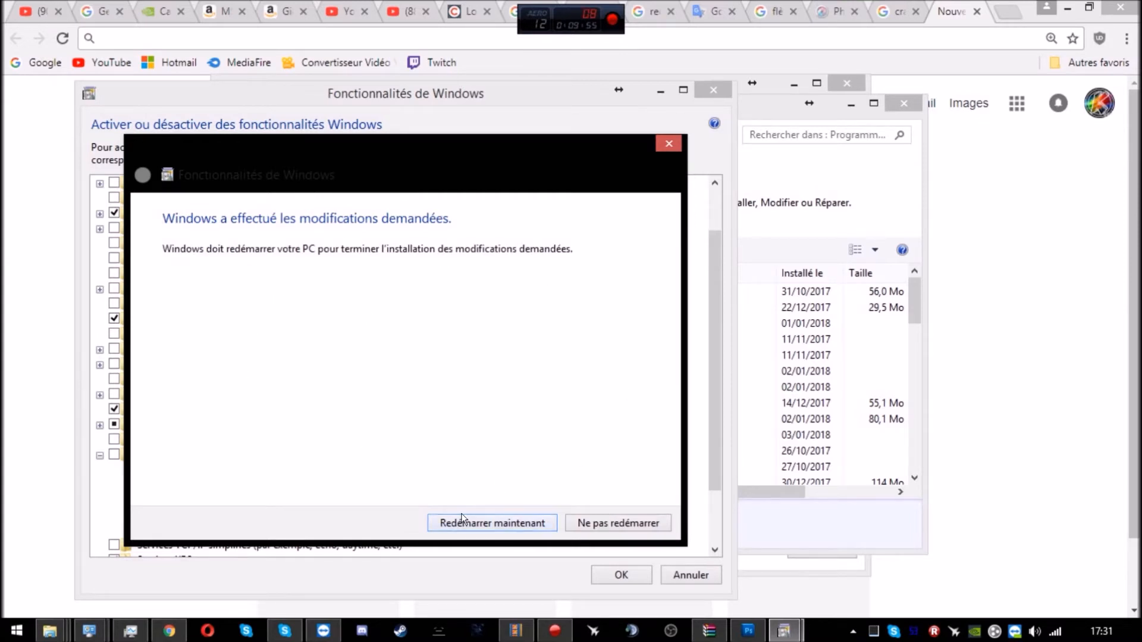
left_click(574, 515)
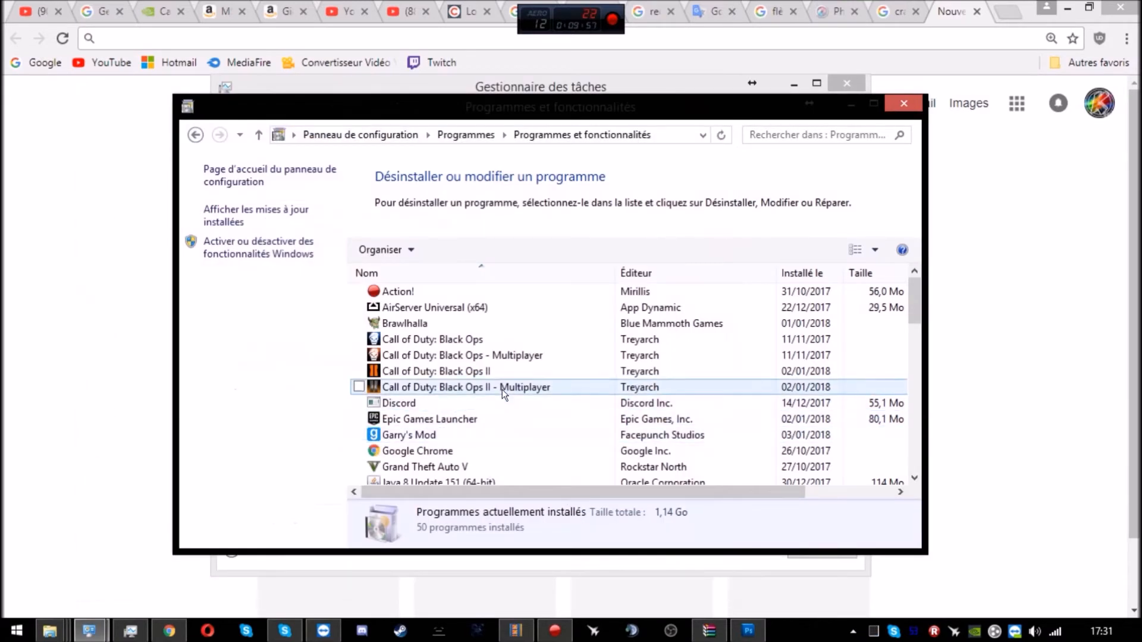
Step: Maximise the Programs and Features window and look through the whole list of installed programs for unneeded ones
double_click(646, 112)
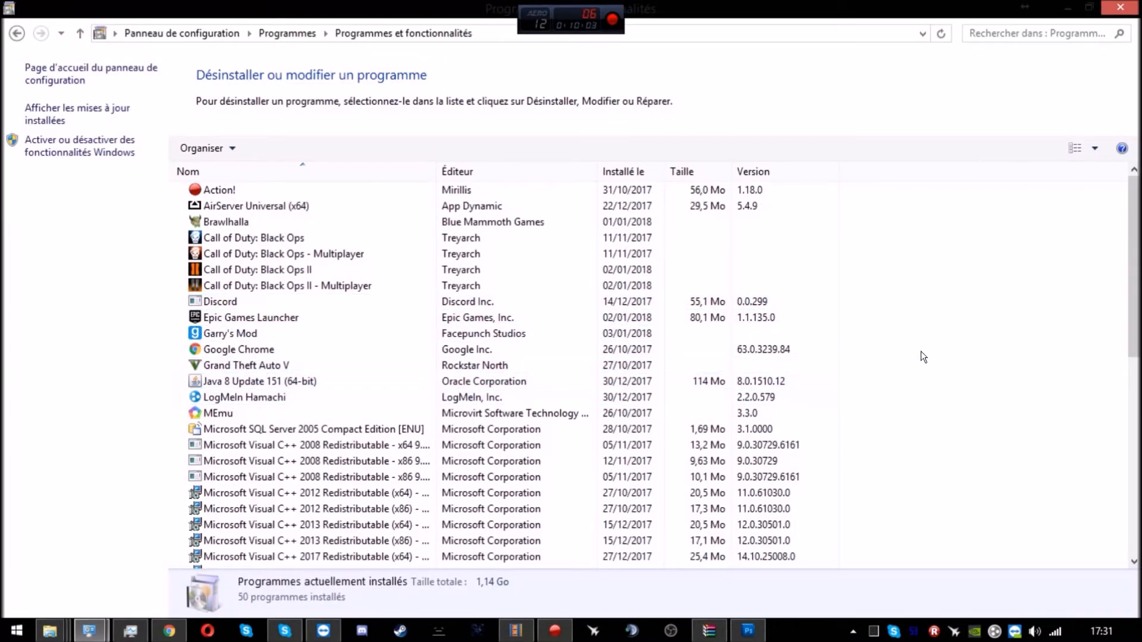
scroll(503, 371, "down", 6)
scroll(503, 376, "up", 6)
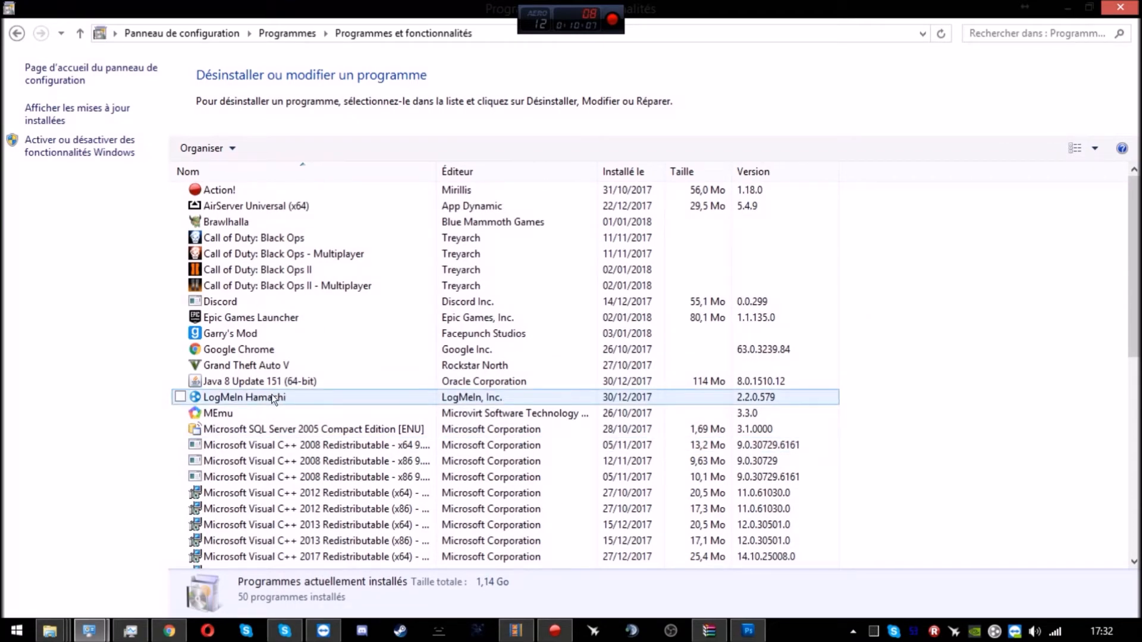
scroll(273, 399, "down", 6)
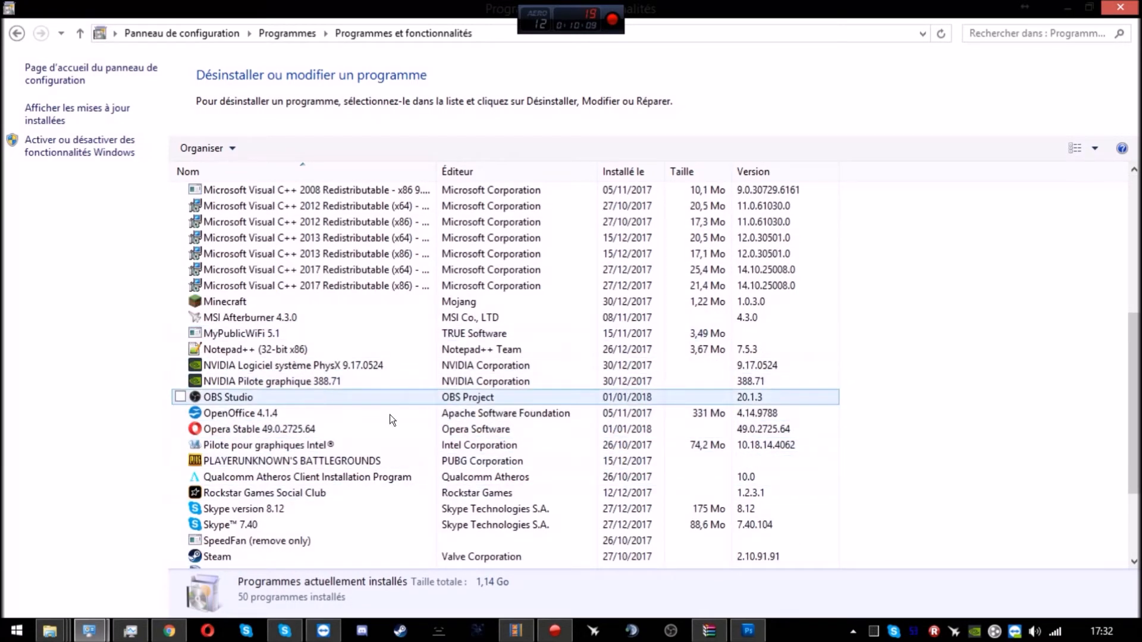
scroll(553, 505, "down", 3)
scroll(557, 505, "up", 9)
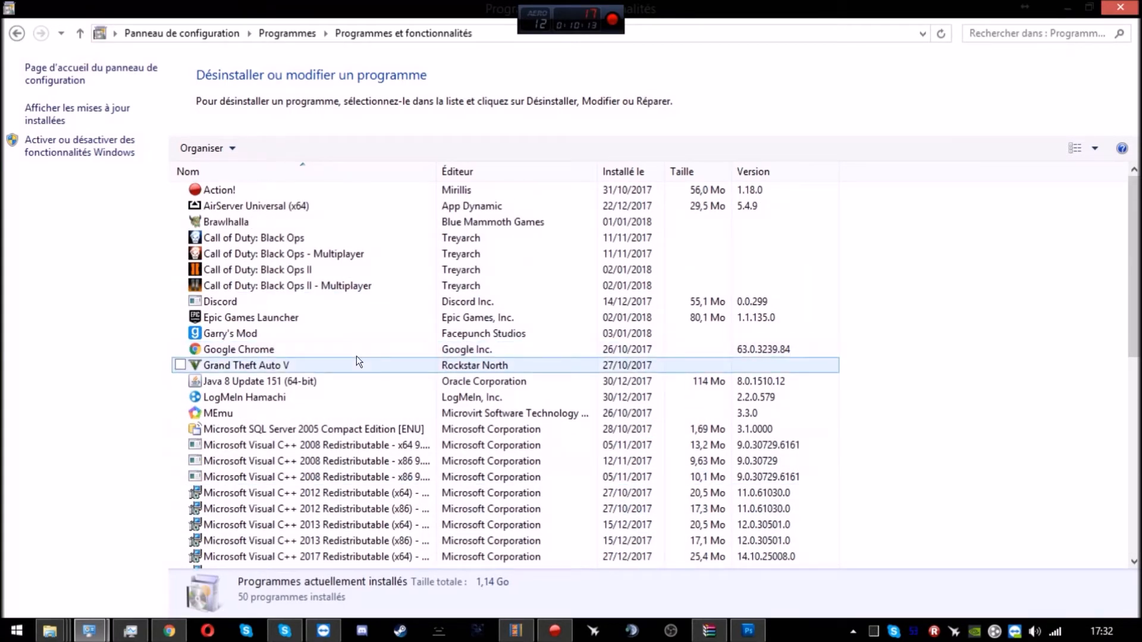
scroll(326, 474, "down", 7)
scroll(326, 473, "up", 7)
scroll(356, 537, "down", 5)
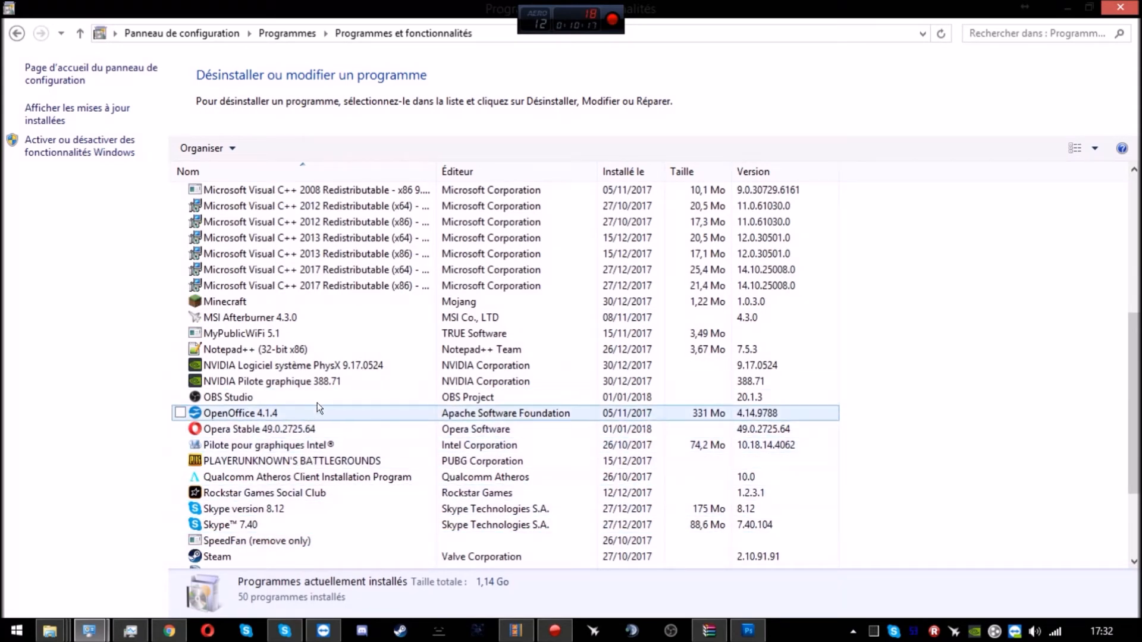
scroll(297, 452, "down", 3)
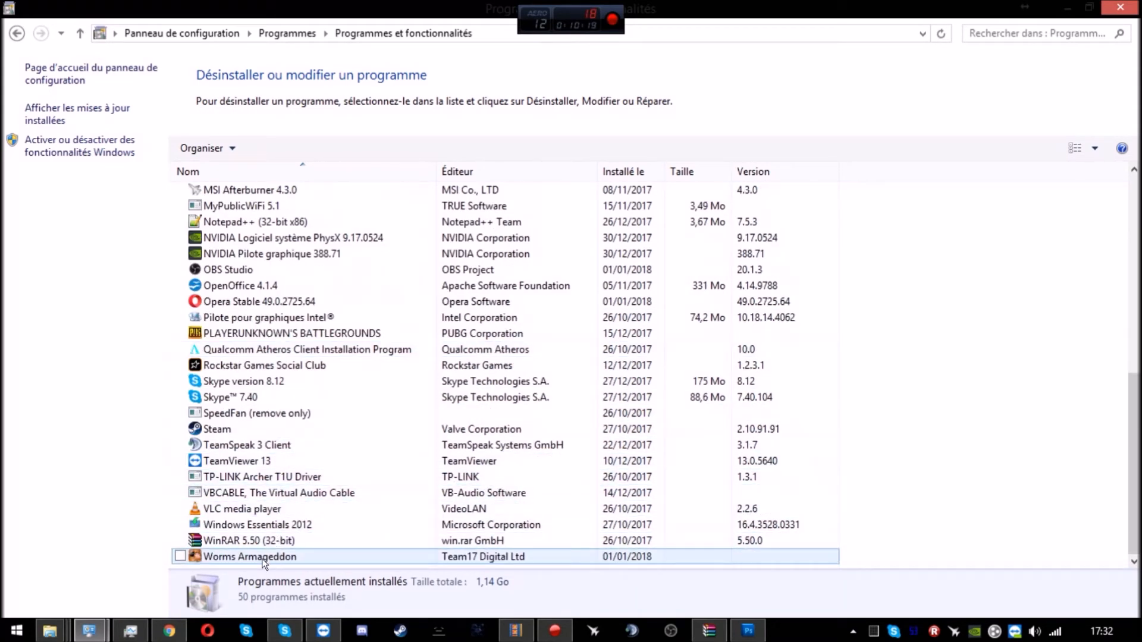
Step: Examine the VBCABLE and SpeedFan entries and the rest of the program list, and minimise the Programs and Features window
left_click(238, 479)
left_click(244, 491)
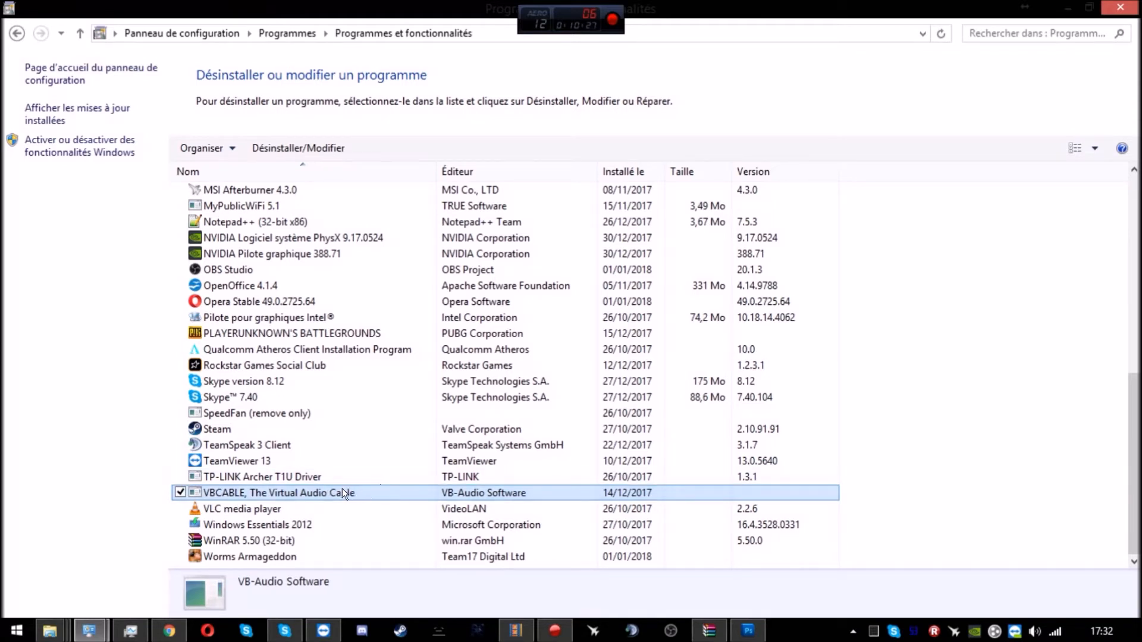
left_click(455, 416)
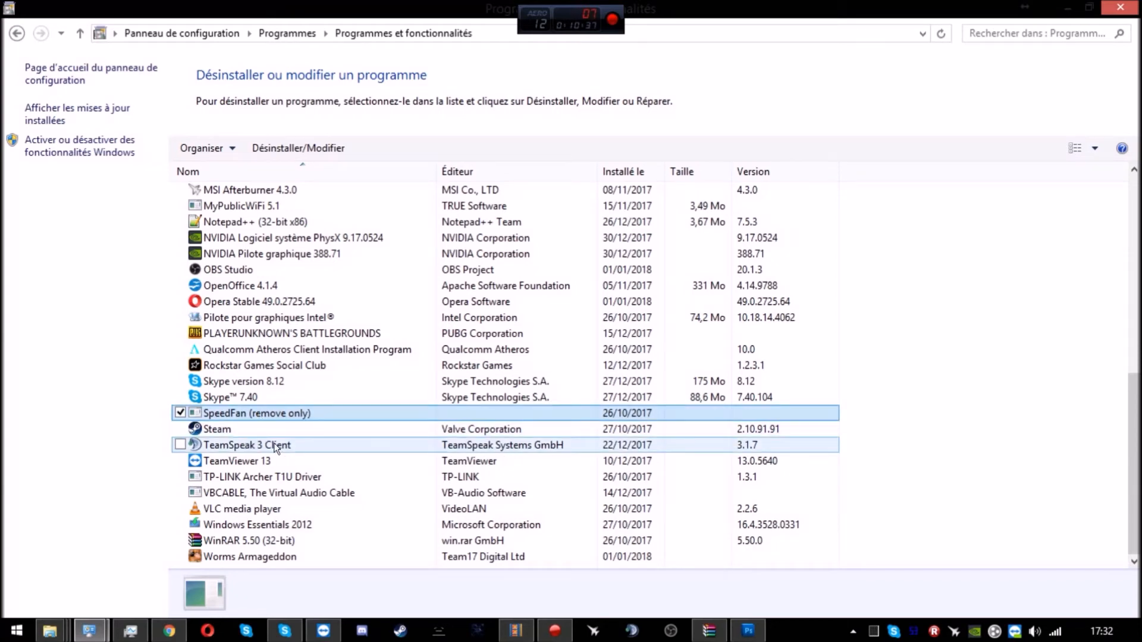
scroll(250, 434, "up", 4)
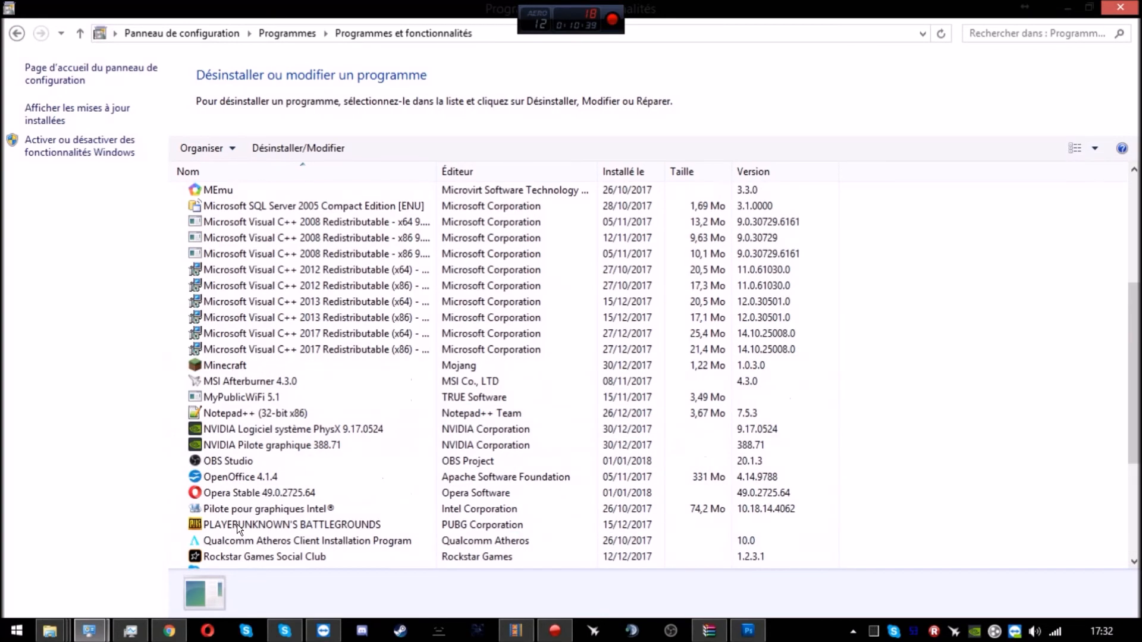
scroll(236, 523, "down", 1)
scroll(333, 462, "up", 6)
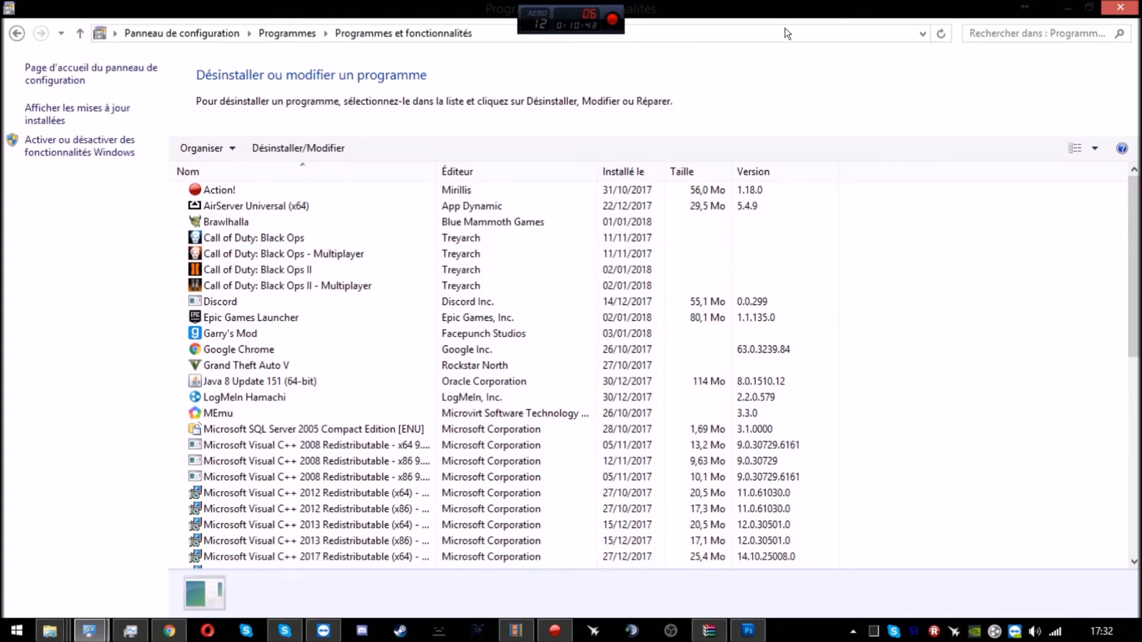
left_click(1067, 8)
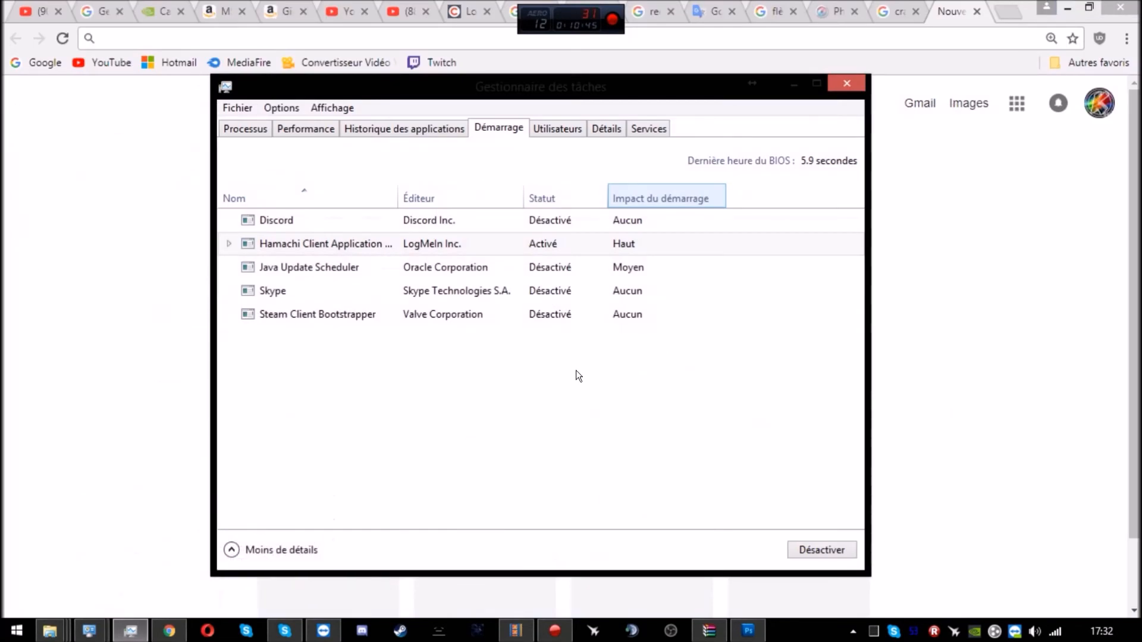